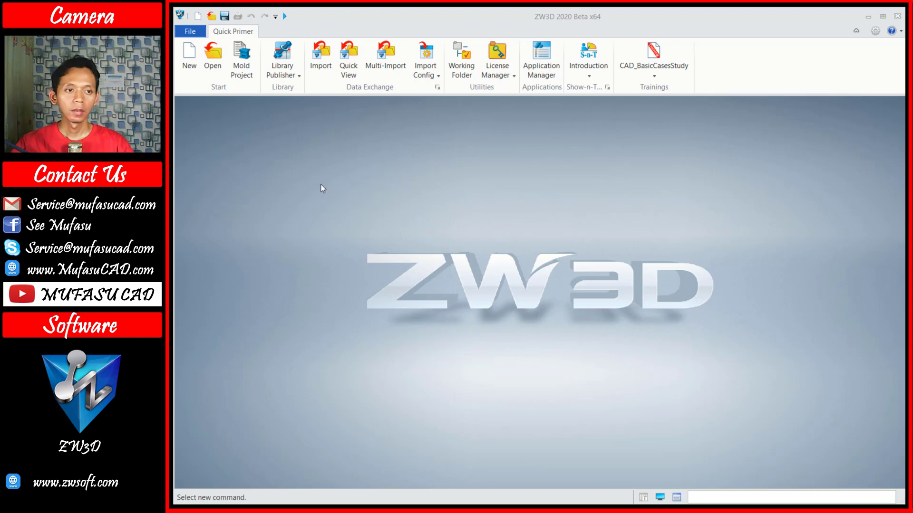
Start a new file from New on the Quick Primer ribbon.
click(189, 54)
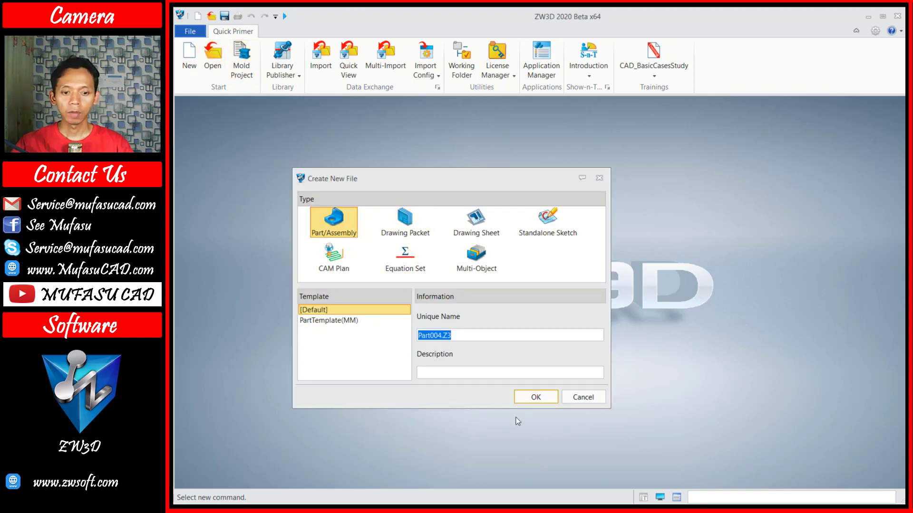
Create the Part/Assembly file Part004.Z3 and start a sketch on the YZ datum plane.
click(536, 397)
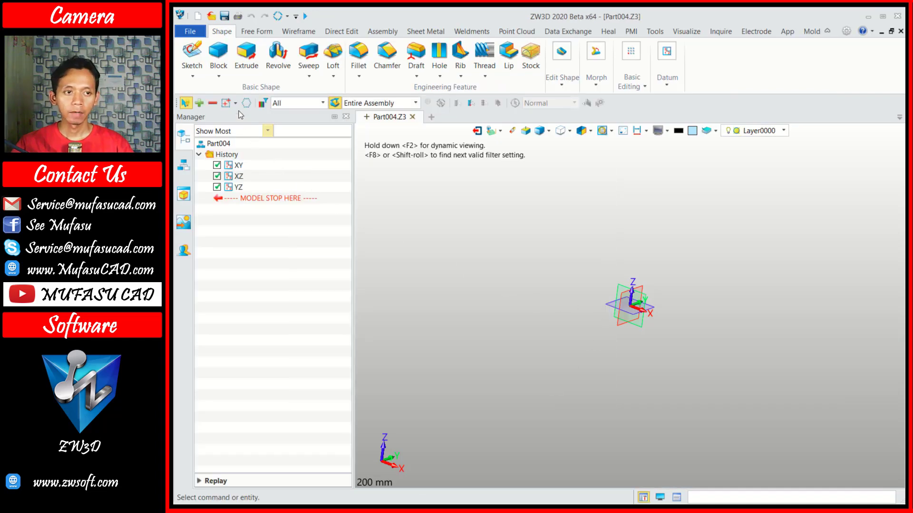
click(193, 53)
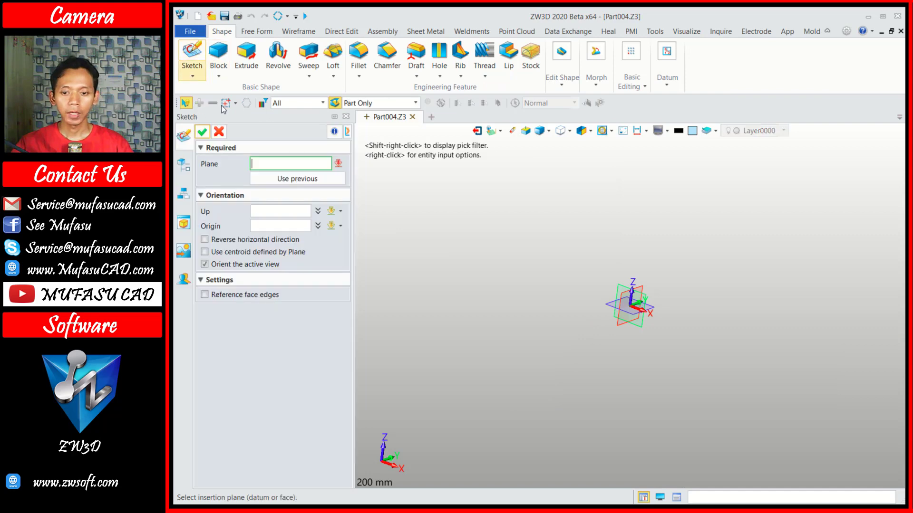
click(642, 291)
click(643, 291)
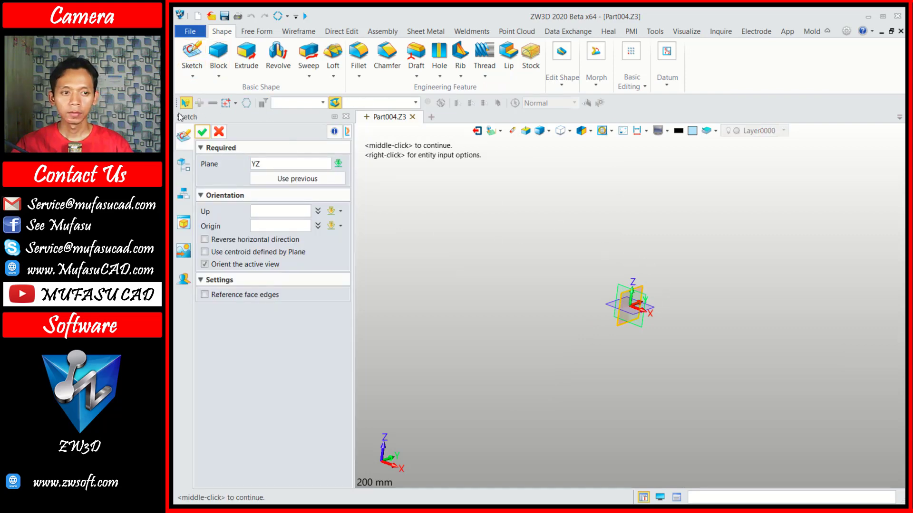
click(201, 133)
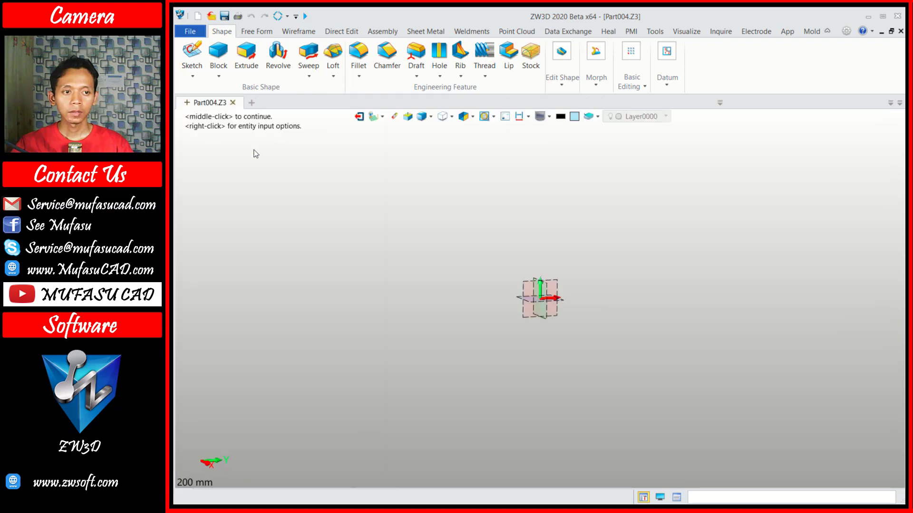
Draw a 35 × 35 mm rectangle anchored at the origin and exit the sketch as Sketch1.
click(284, 53)
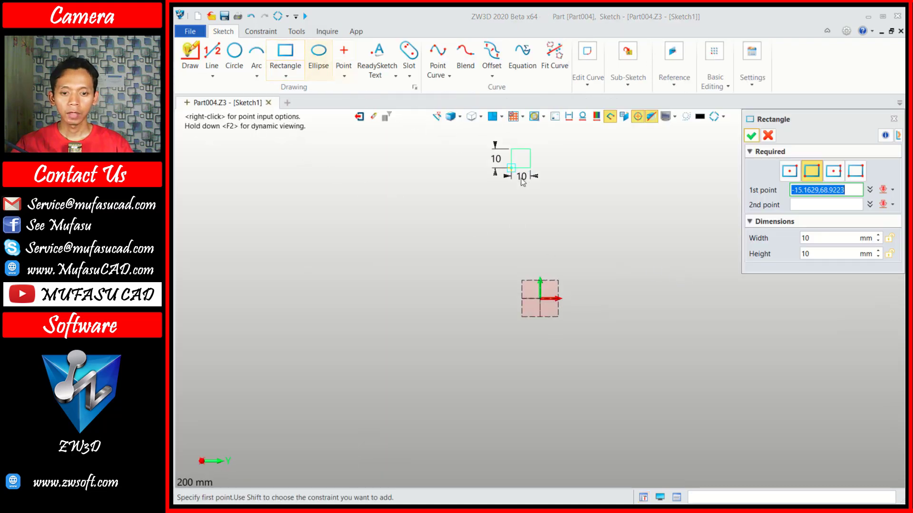
click(541, 299)
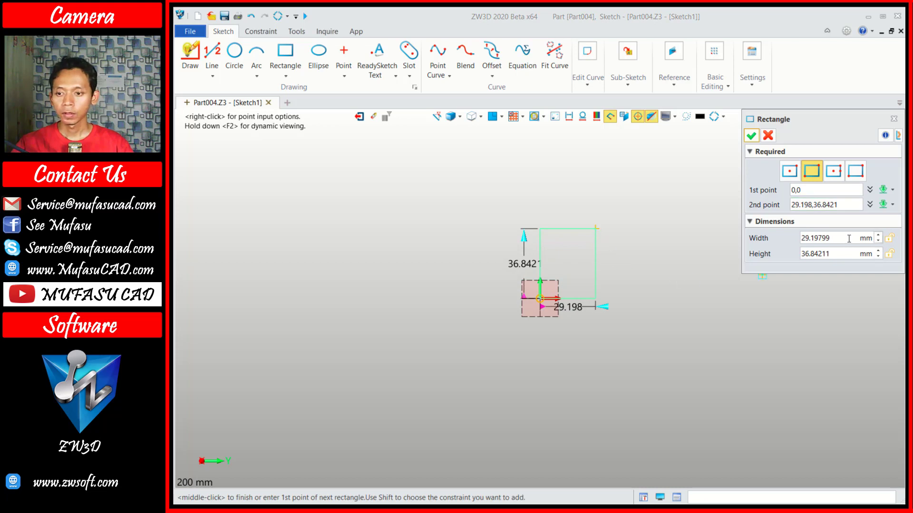
drag(848, 238, 787, 238)
text(35)
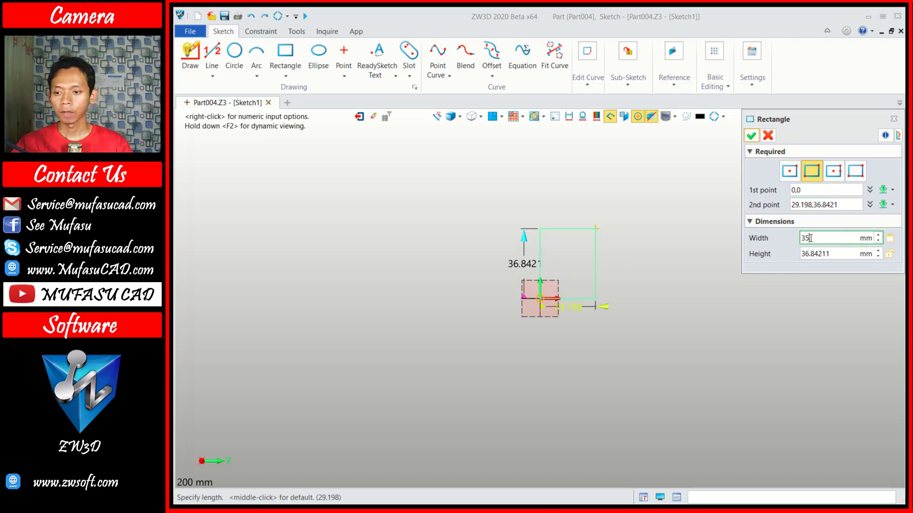
click(840, 253)
text(35)
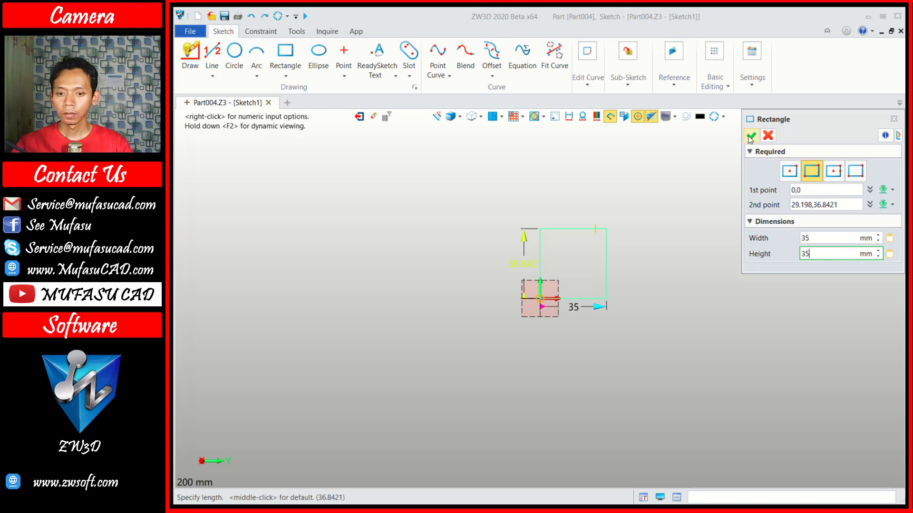
click(750, 136)
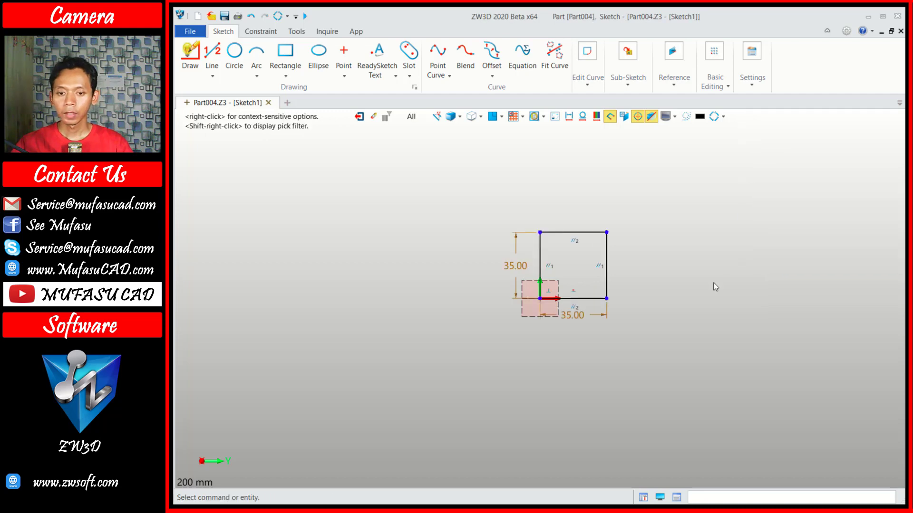
click(359, 117)
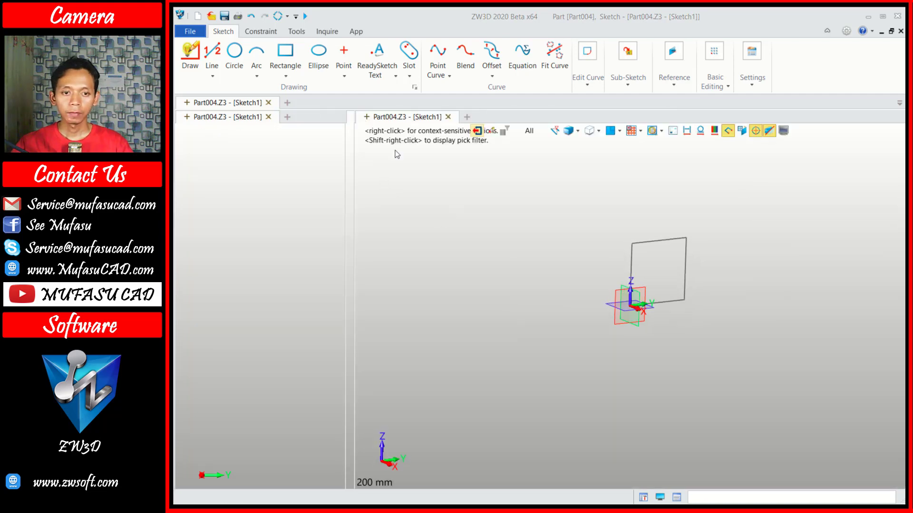
middle_drag(624, 249, 630, 268)
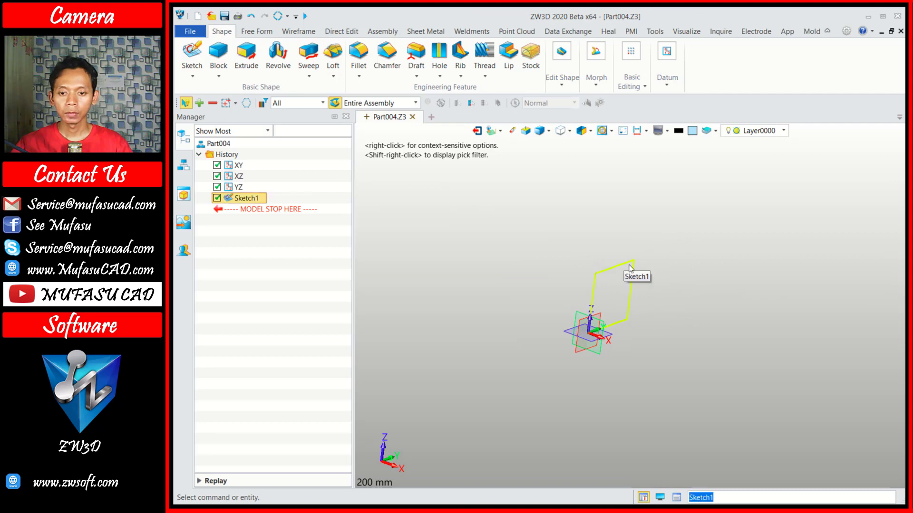
Extrude Sketch1 by 35 mm to form the Extrude1_Base solid cube.
click(252, 55)
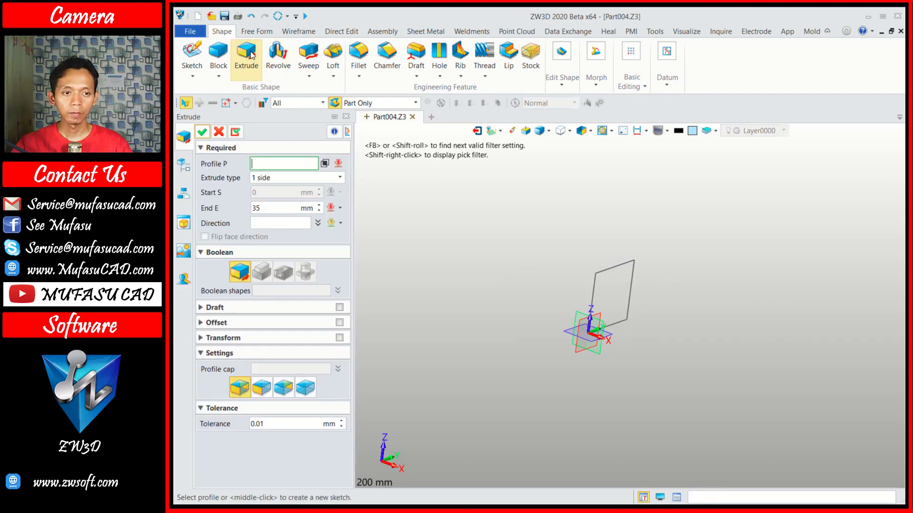
click(605, 269)
right_drag(706, 214, 690, 212)
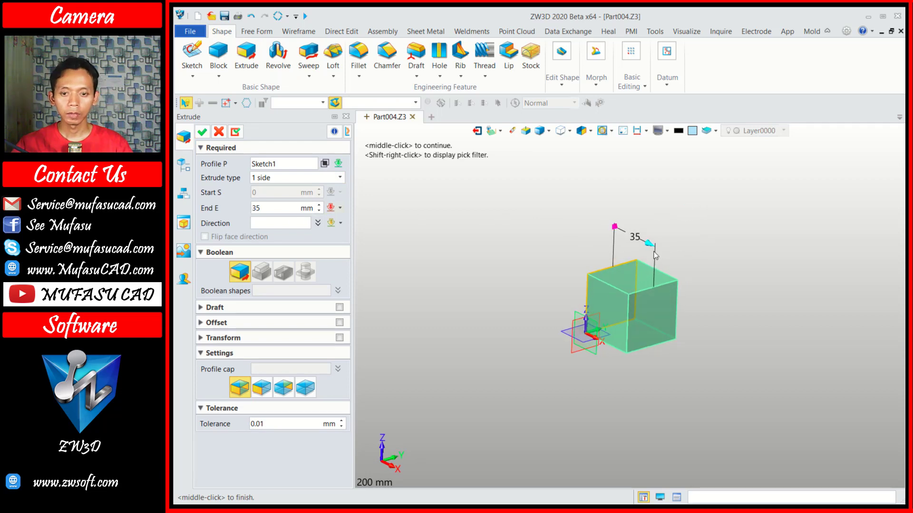
click(202, 132)
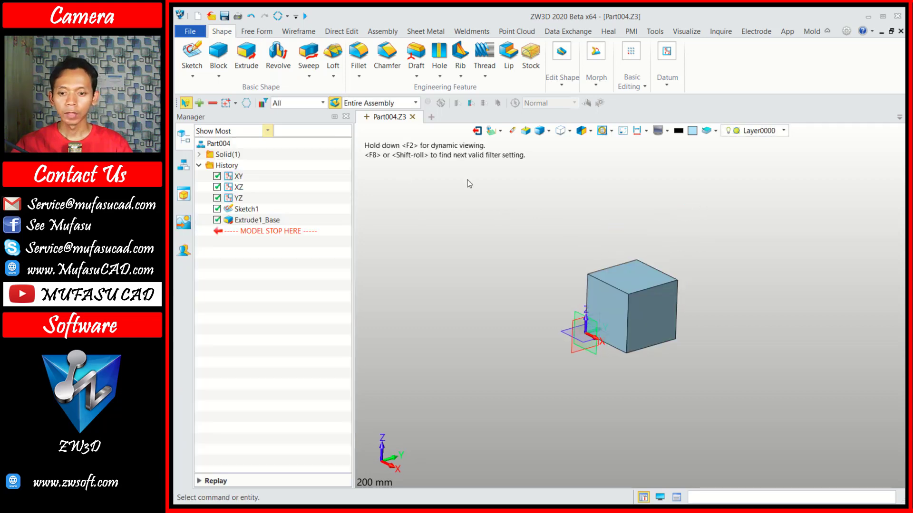
right_drag(643, 276, 641, 333)
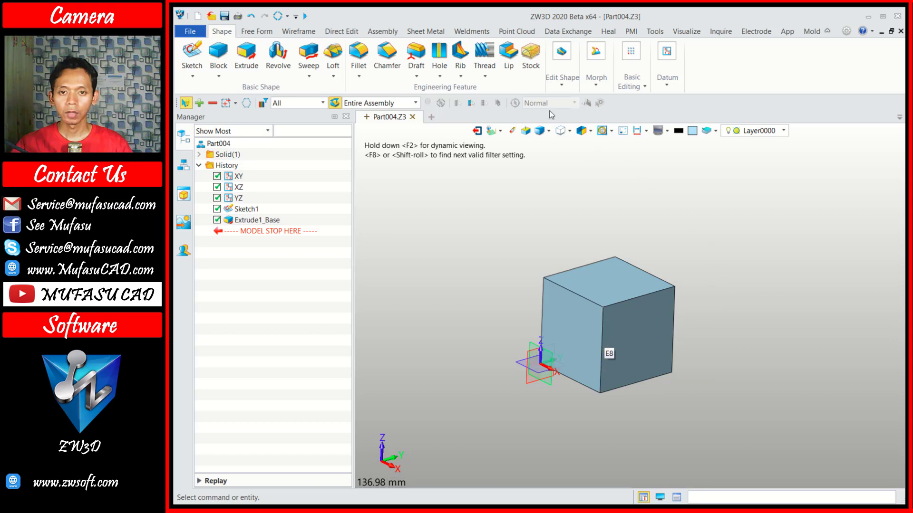
Shell the cube with -2 mm thickness, leaving its front face open.
click(560, 78)
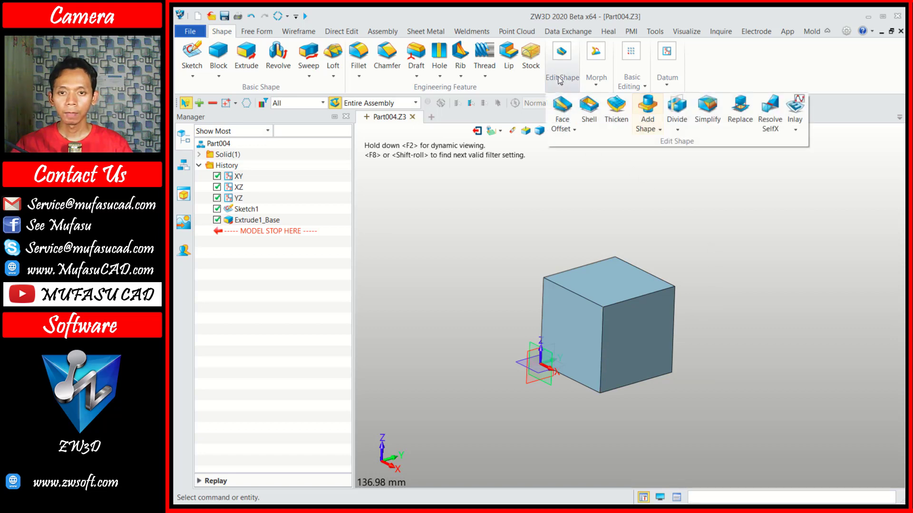
click(589, 109)
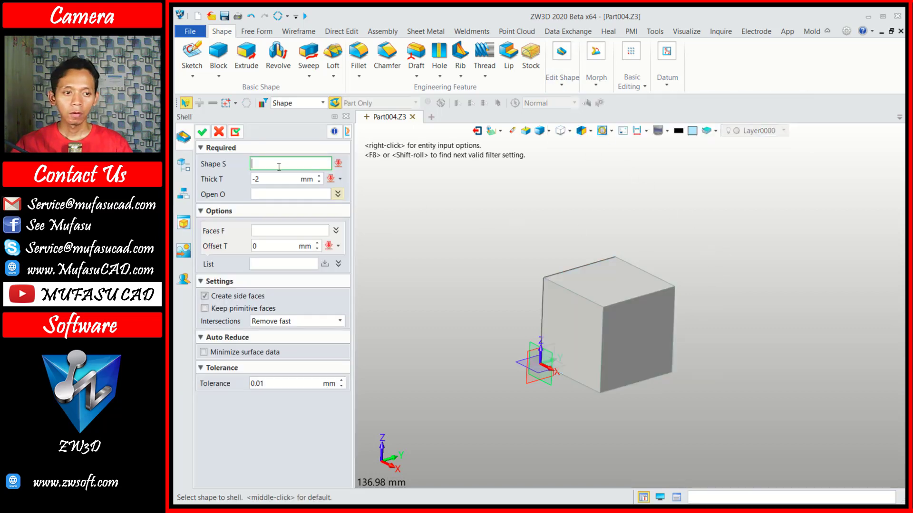
click(592, 320)
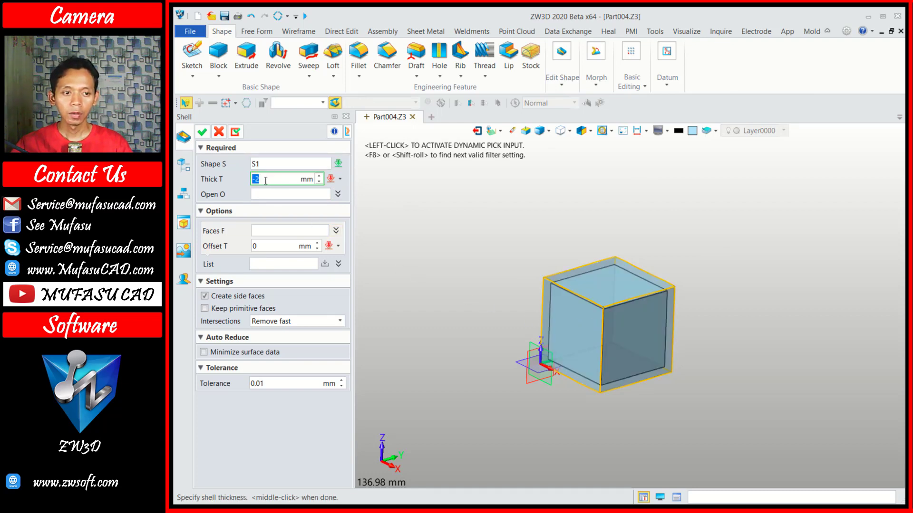
click(252, 194)
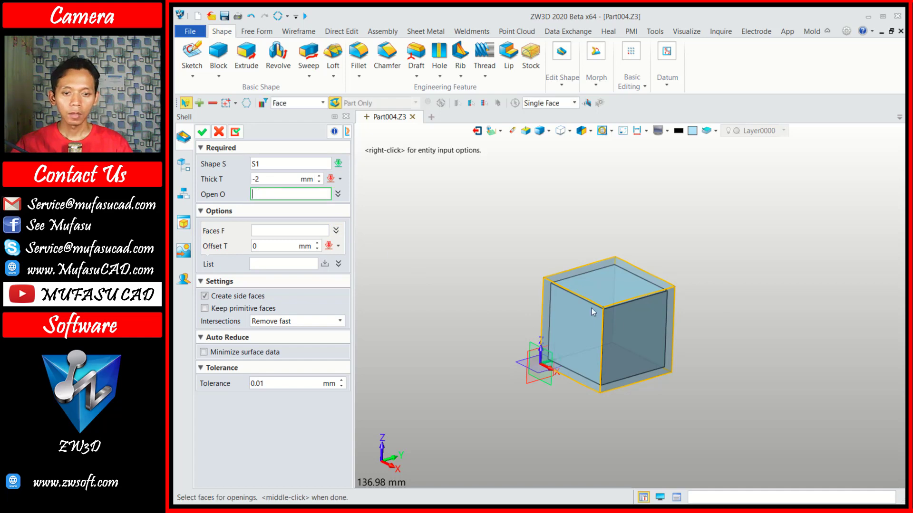
click(631, 348)
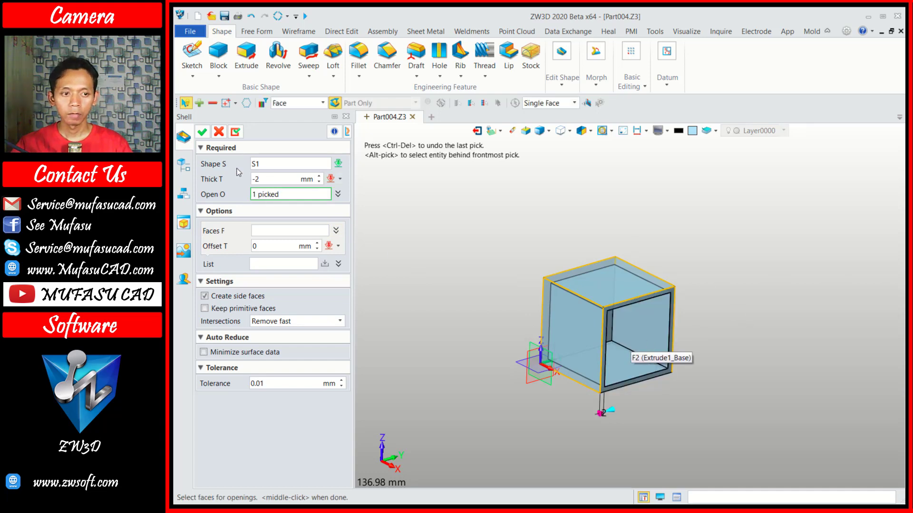
click(202, 132)
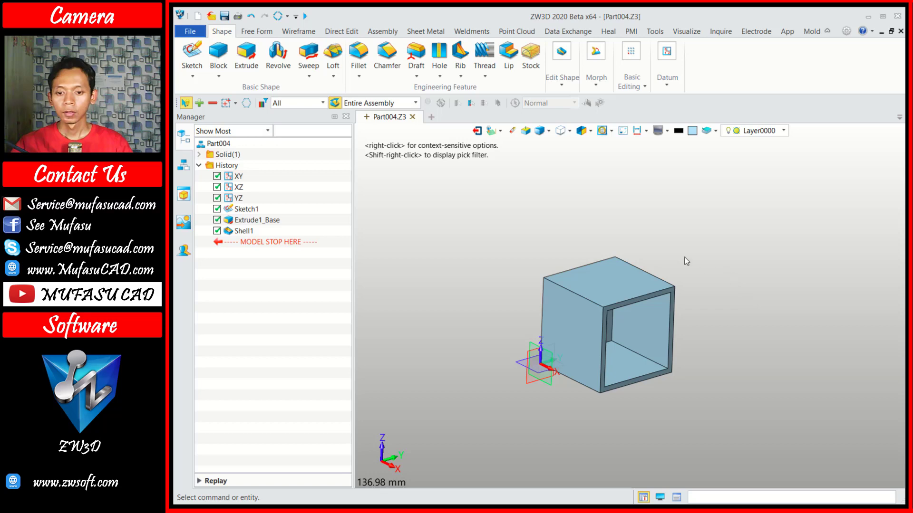
middle_drag(669, 230, 660, 233)
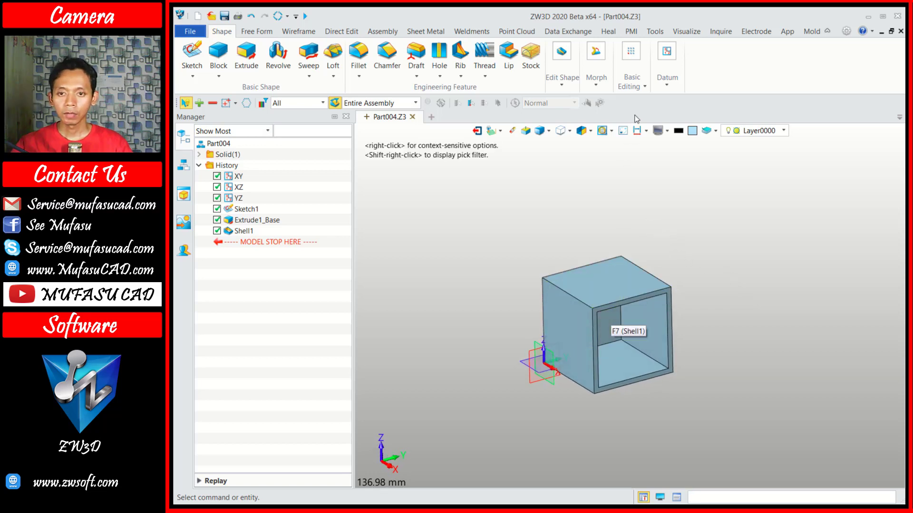
Copy the box body from its bottom corner to two points along its length.
click(634, 85)
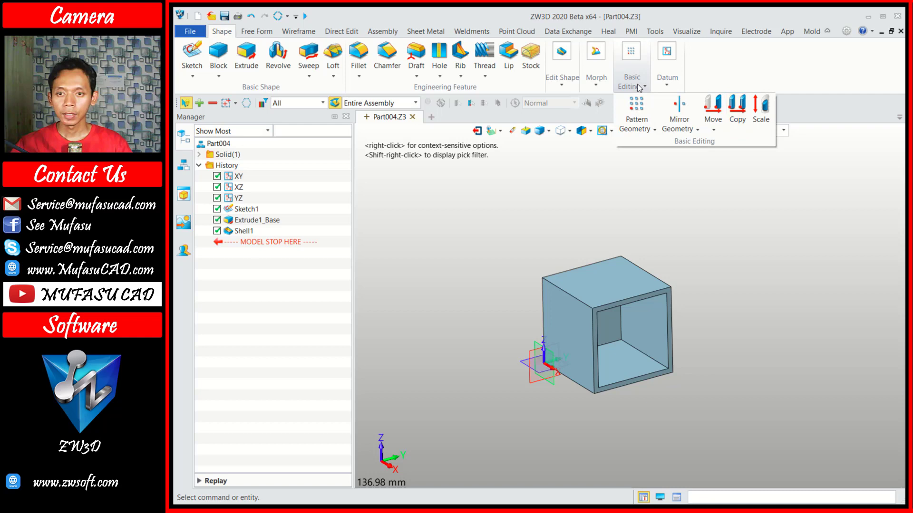
click(737, 112)
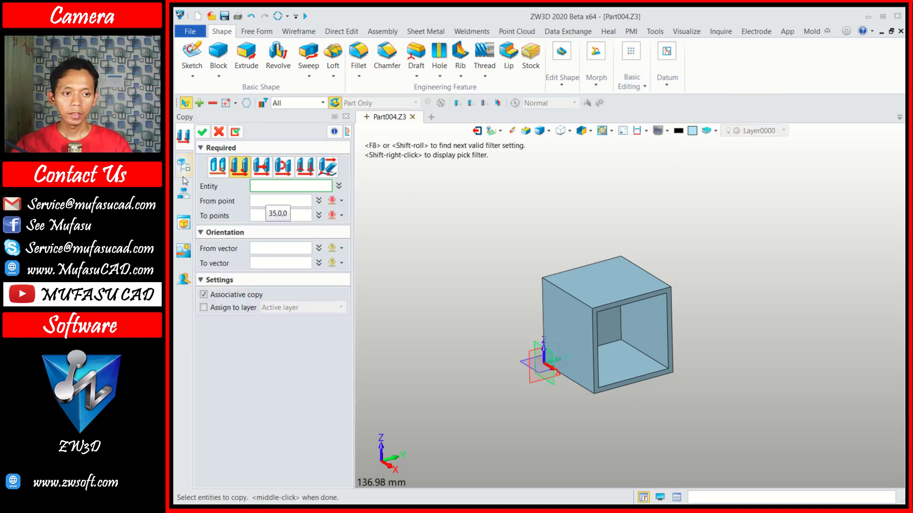
click(182, 167)
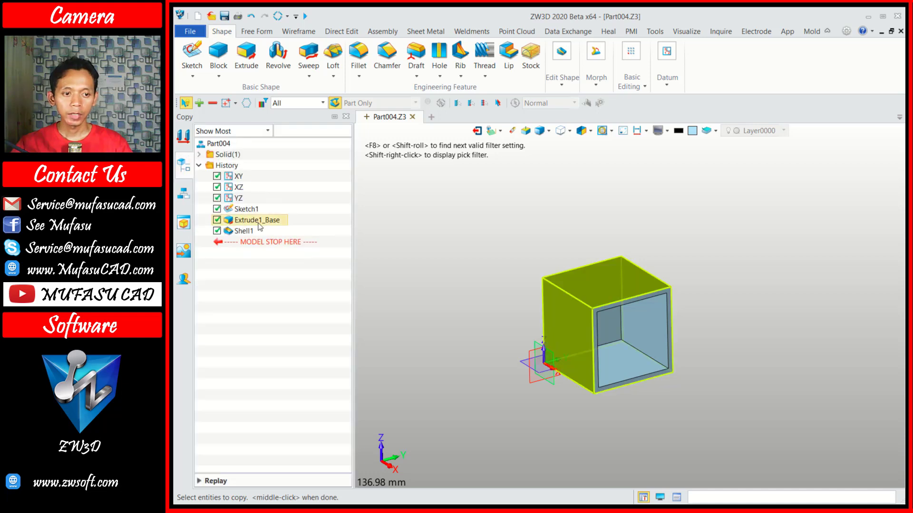
click(266, 226)
middle_click(266, 226)
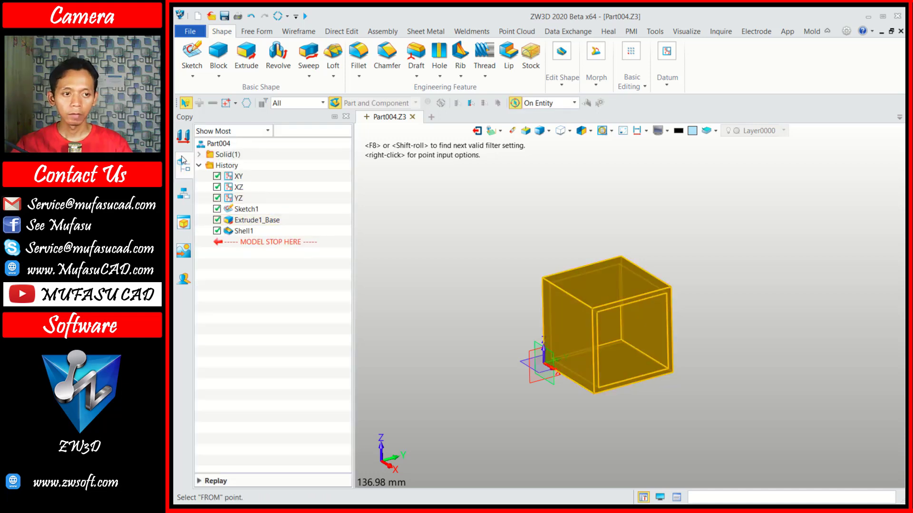
click(183, 137)
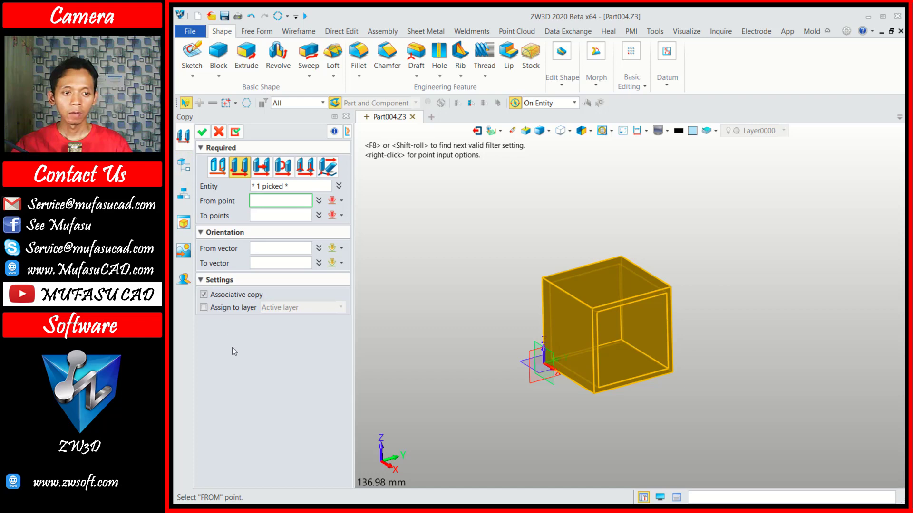
click(594, 393)
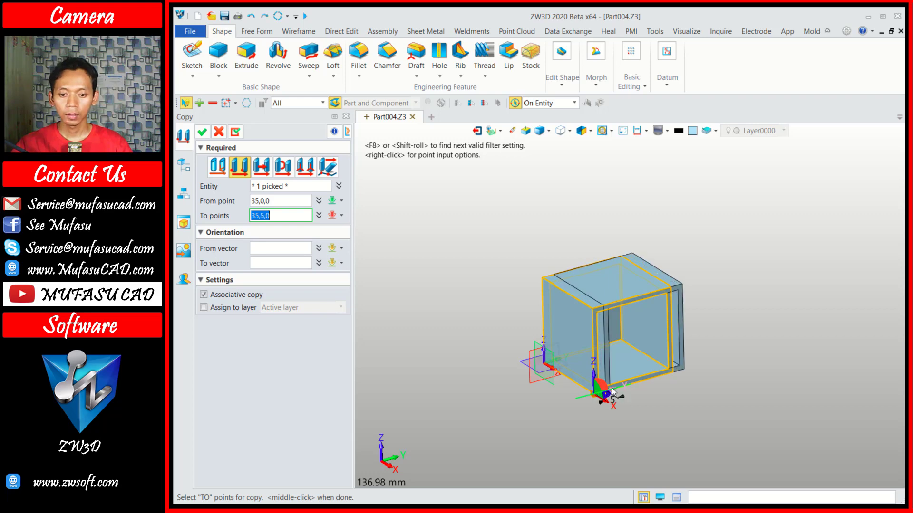
click(650, 380)
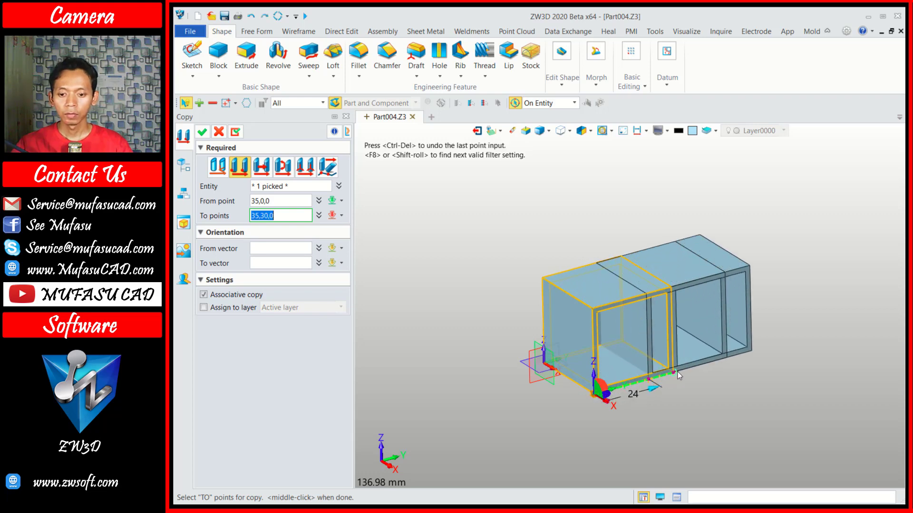
click(710, 365)
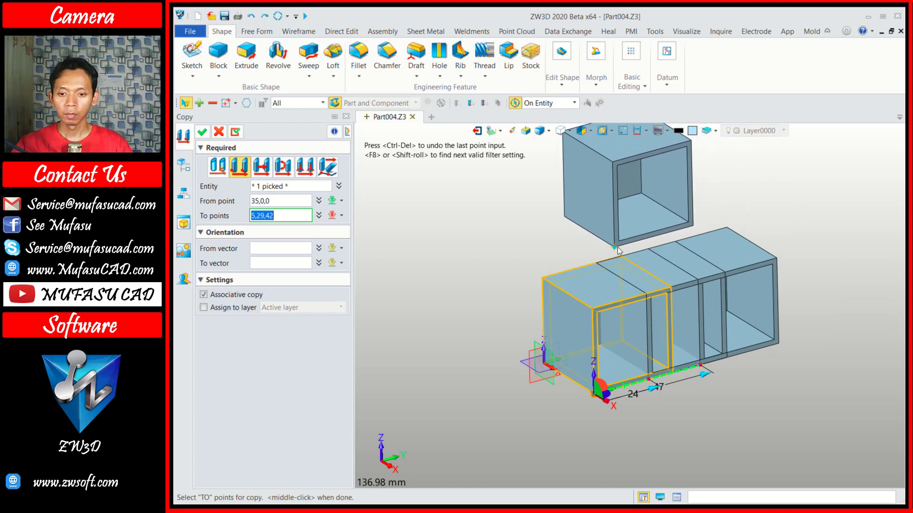
middle_click(617, 251)
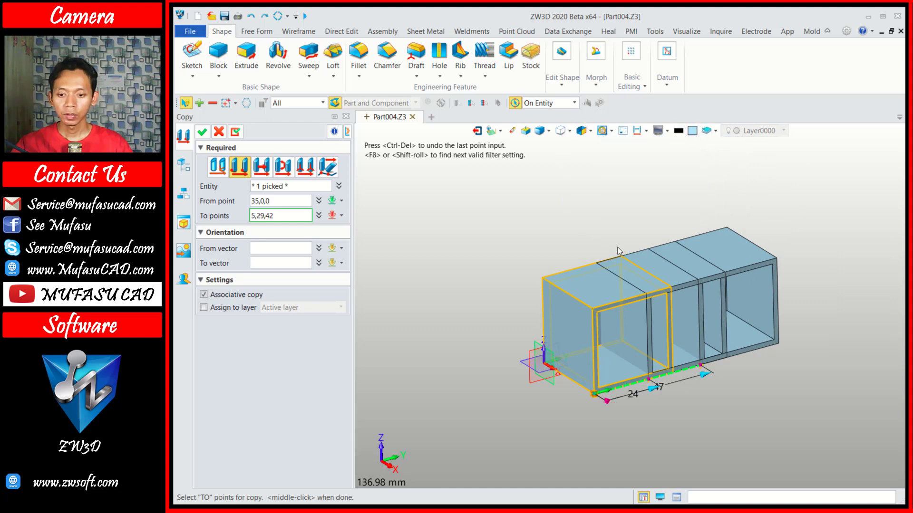
Set the two copy distances to 33 and 66 mm and confirm Copy1.
double_click(634, 398)
text(33)
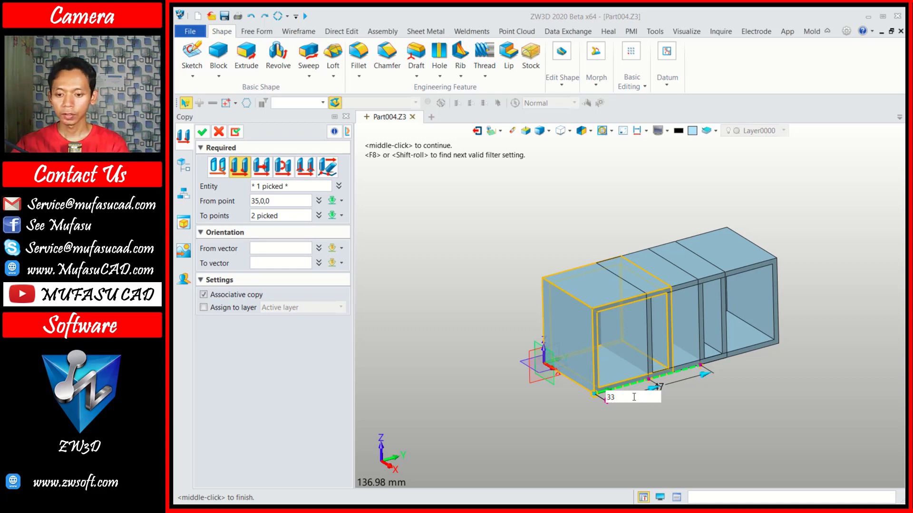
key(Return)
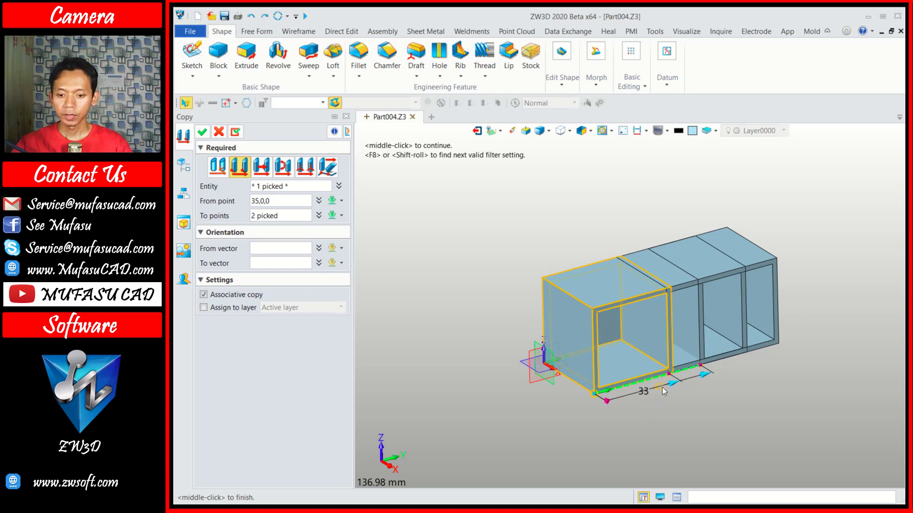
double_click(662, 389)
text(66)
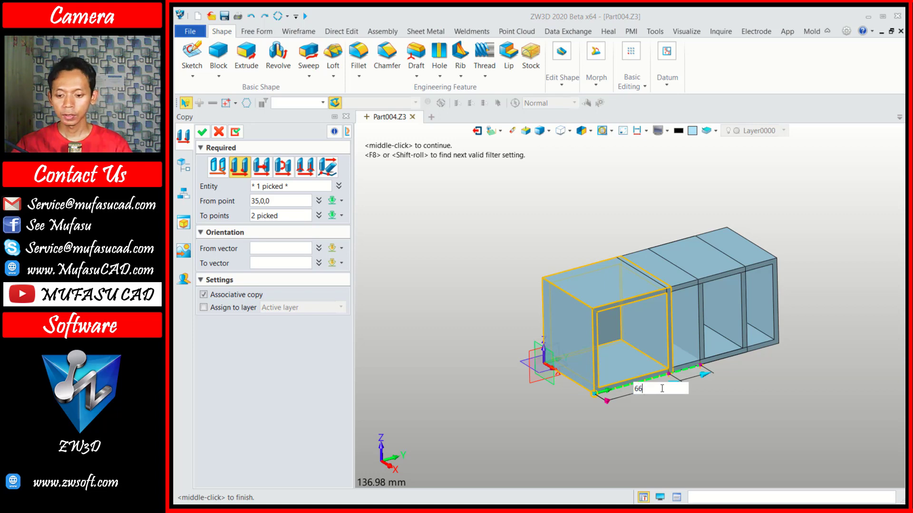
key(Return)
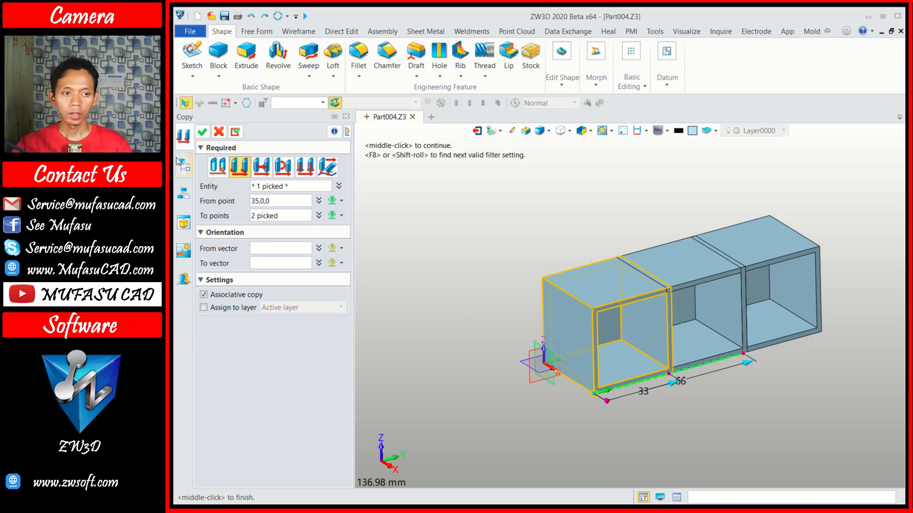
click(202, 133)
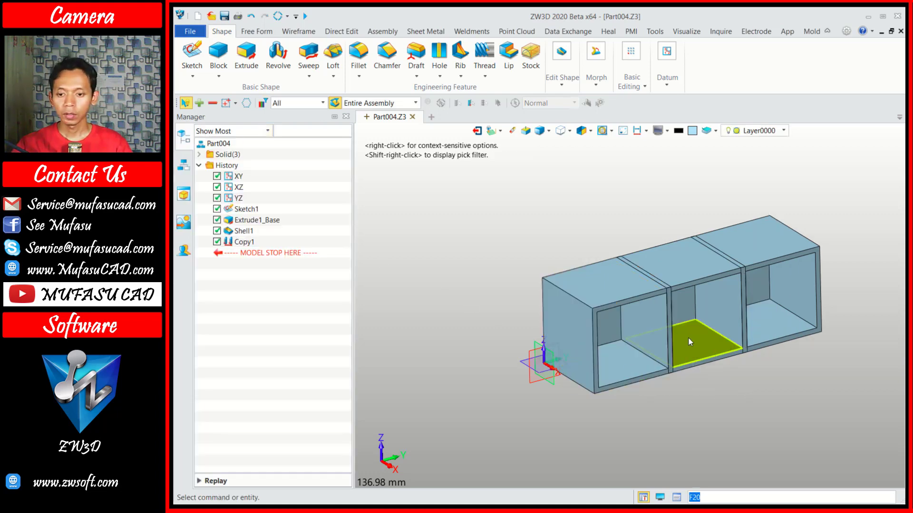
right_drag(740, 392, 685, 409)
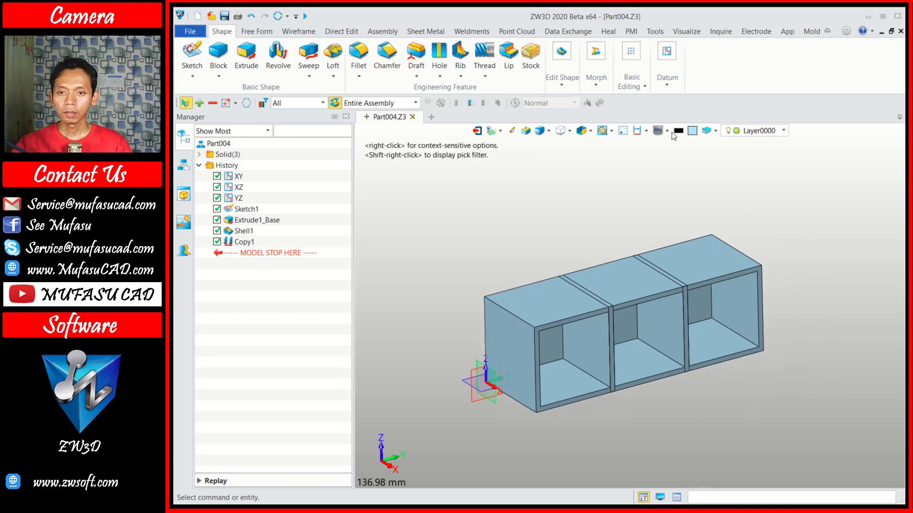
Copy the two copied boxes up one box height to stack them (Copy2).
click(632, 82)
click(739, 111)
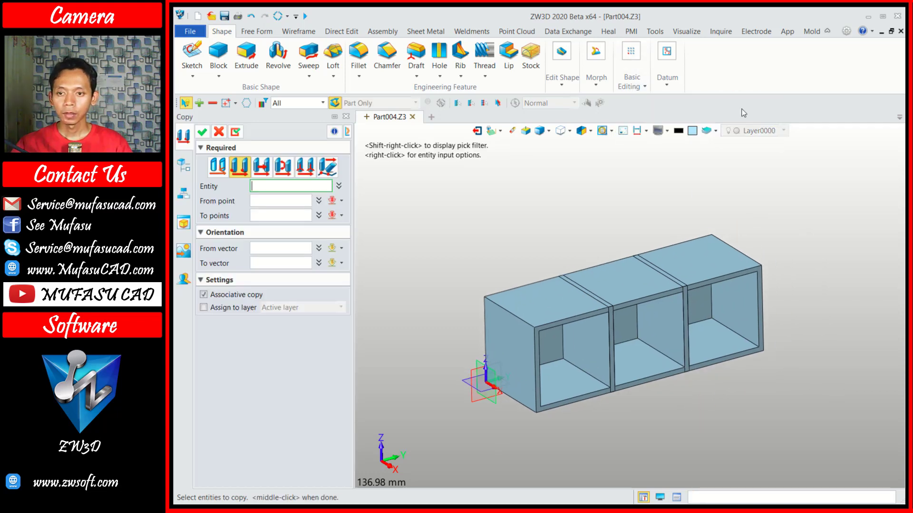
click(184, 167)
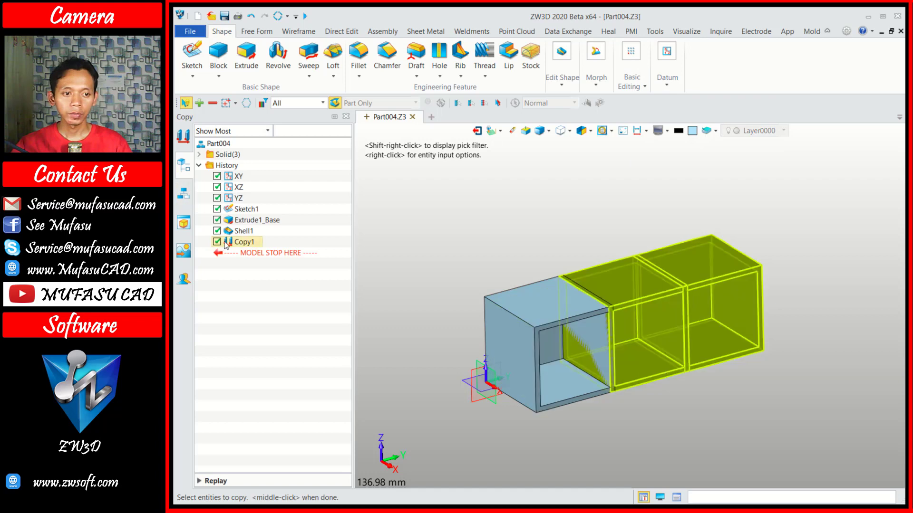
click(245, 245)
middle_click(245, 244)
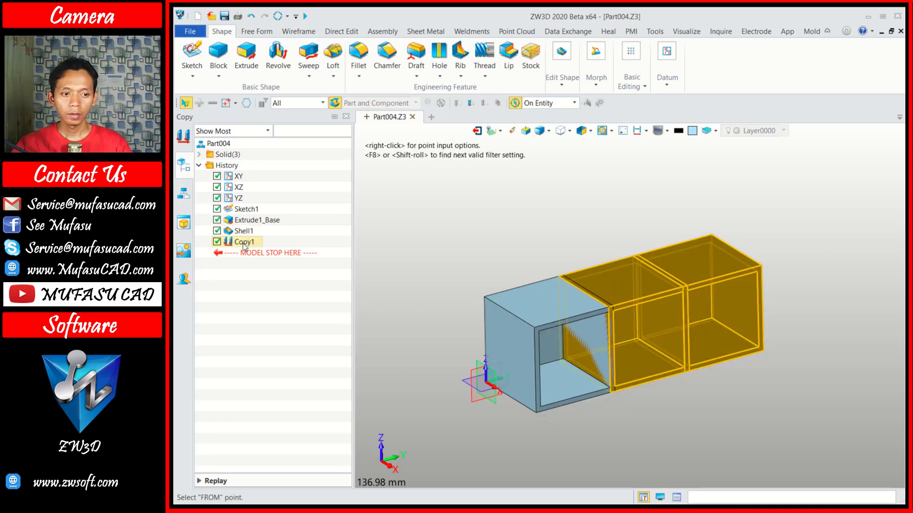
click(189, 141)
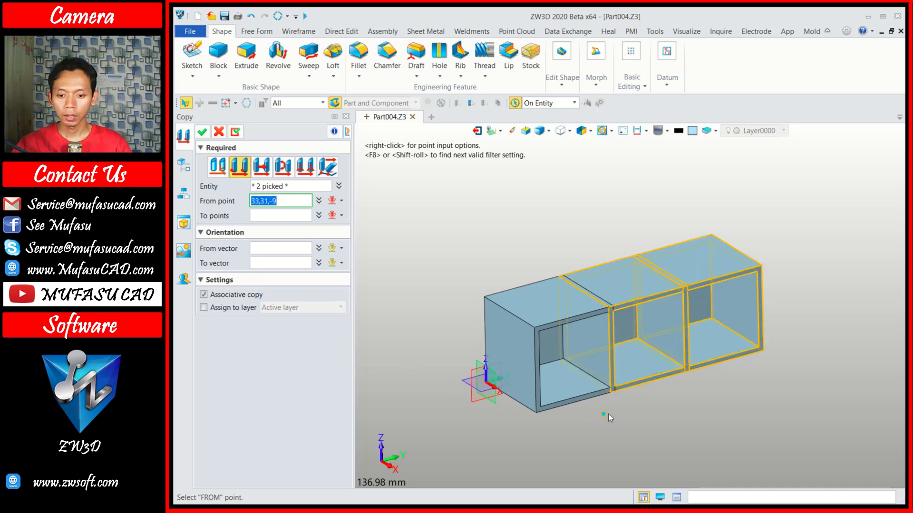
click(611, 395)
scroll(612, 315, up, 3)
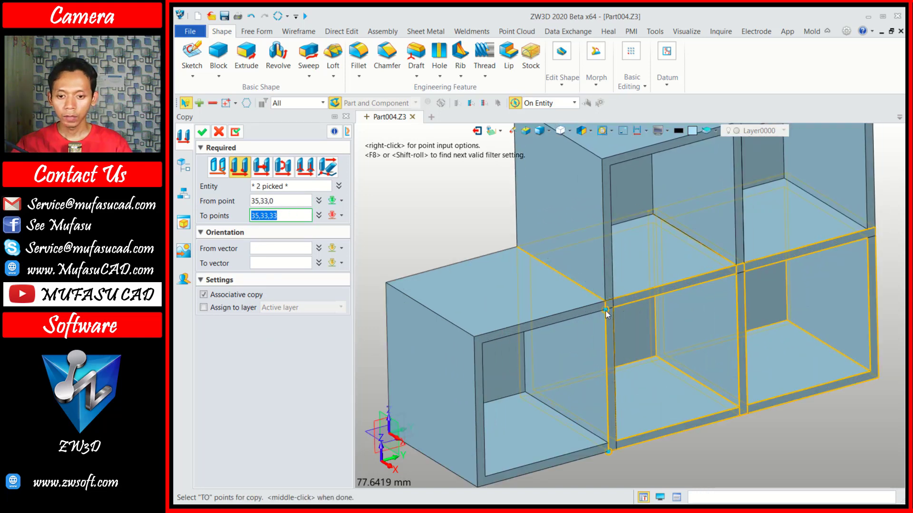
scroll(682, 380, down, 3)
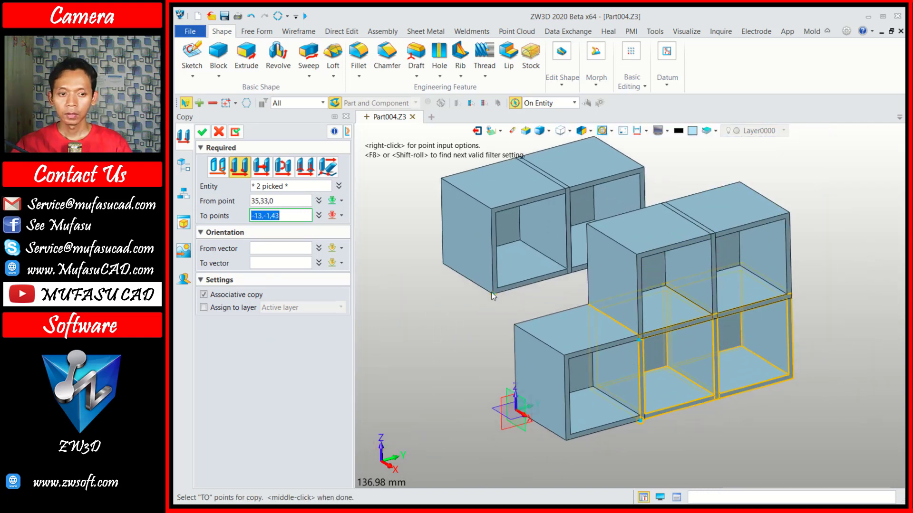
middle_click(492, 292)
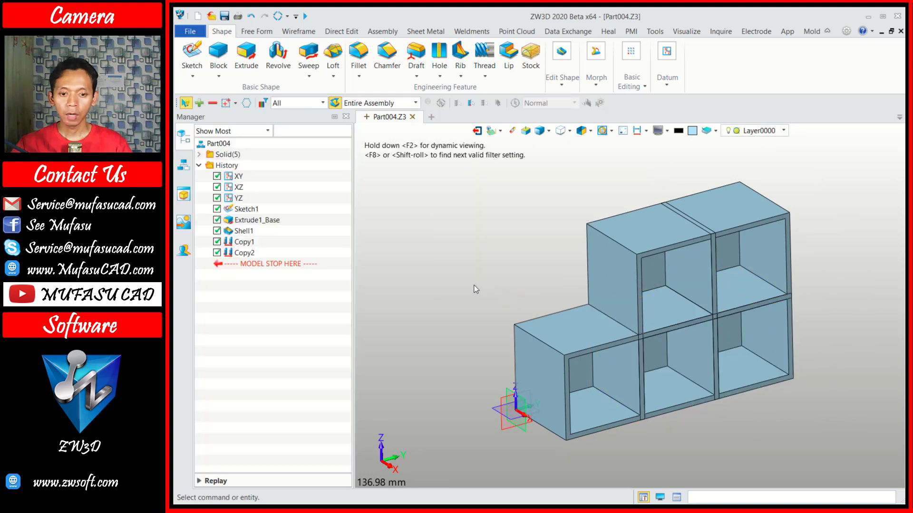
Copy the original box from its bottom corner to the stack's top corner (Copy3).
middle_click(475, 289)
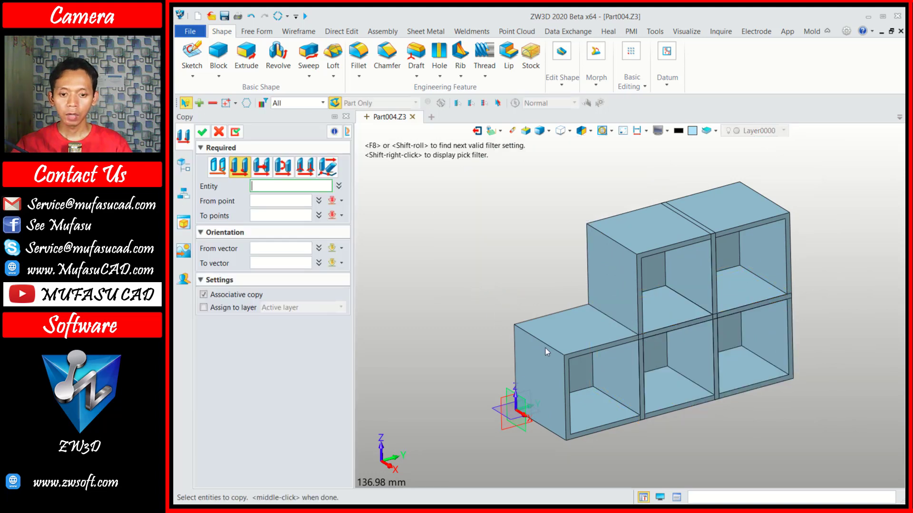
click(183, 165)
click(265, 224)
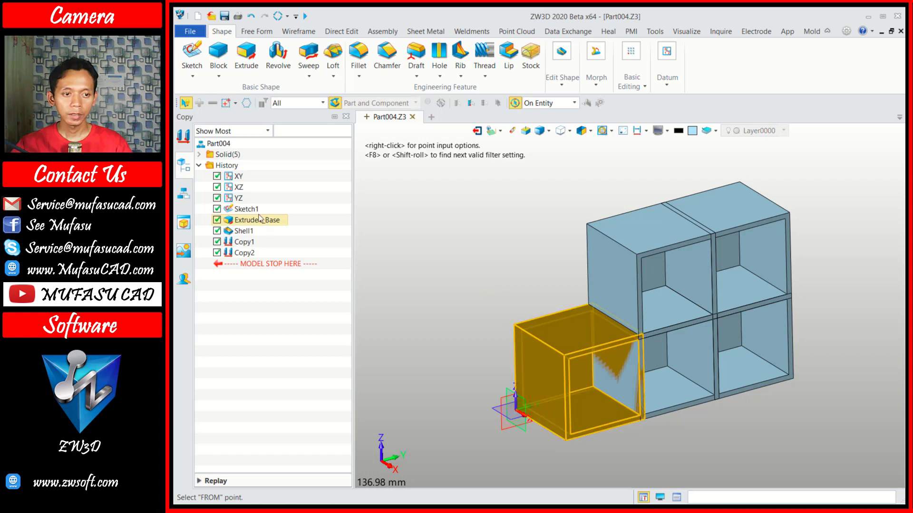
click(188, 139)
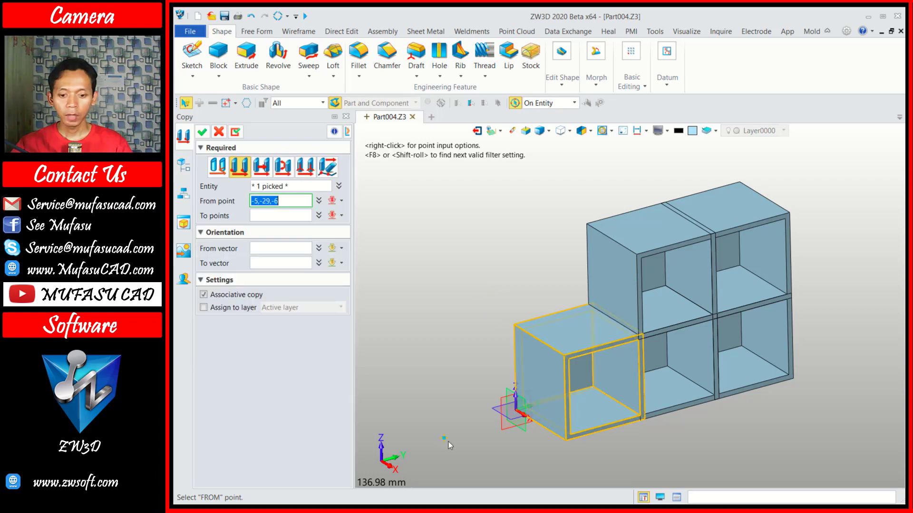
click(566, 440)
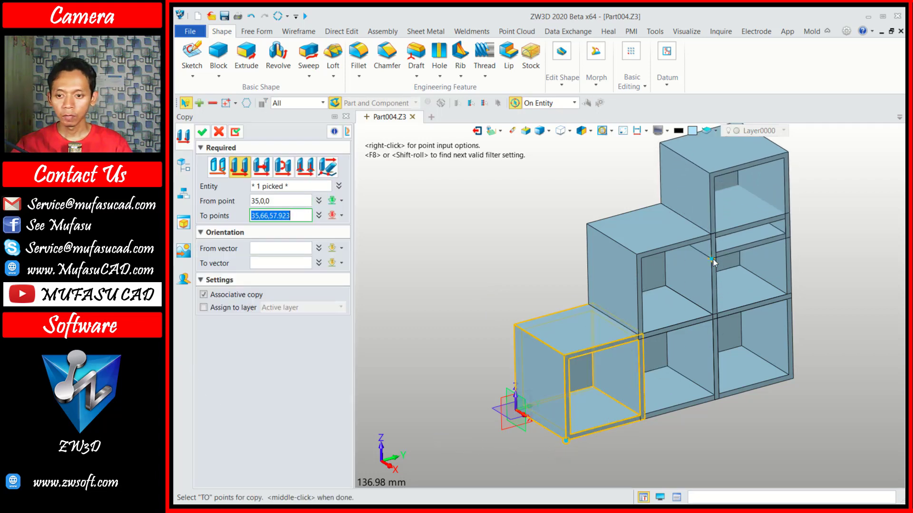
click(712, 246)
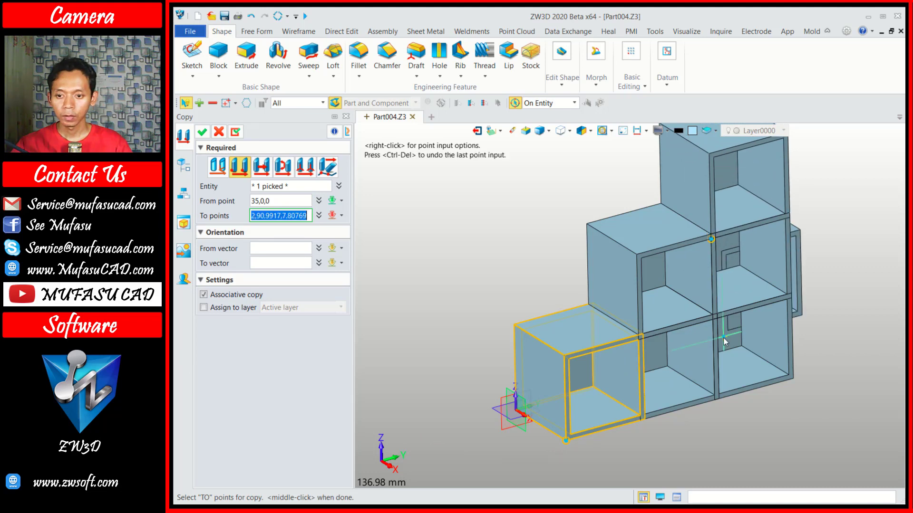
scroll(723, 338, down, 2)
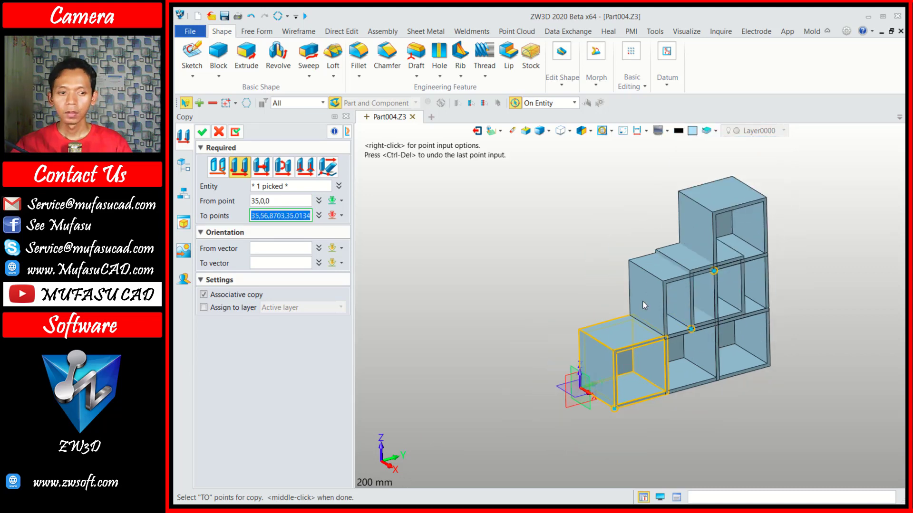
click(202, 133)
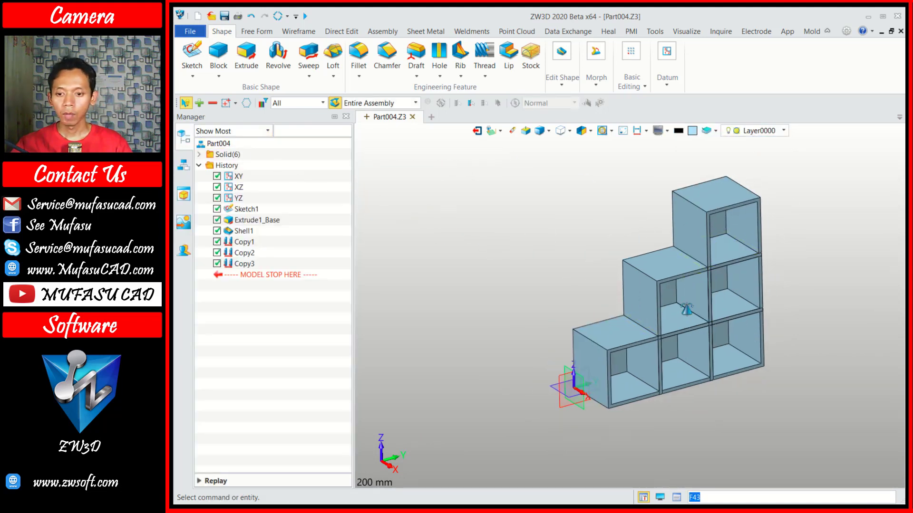
middle_drag(715, 303, 661, 295)
Unite all six box bodies into one solid with Add, creating Combine1_Add.
click(561, 71)
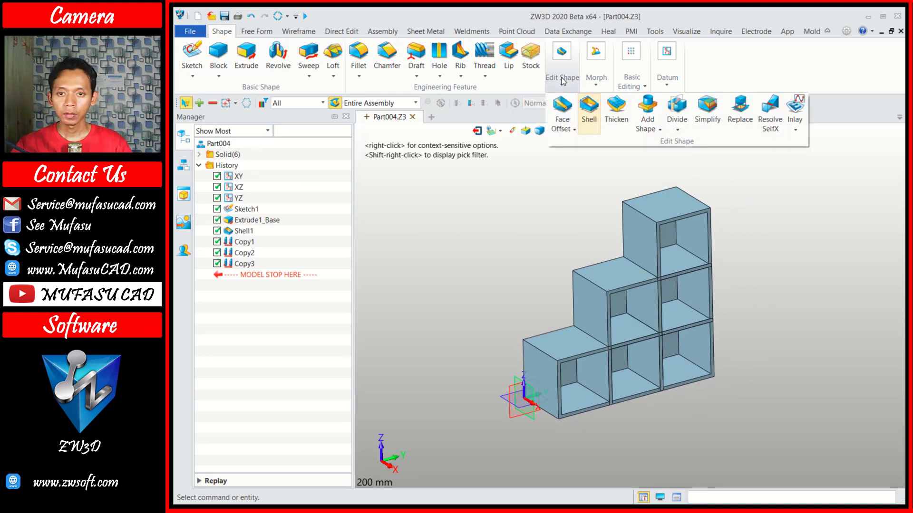
click(647, 112)
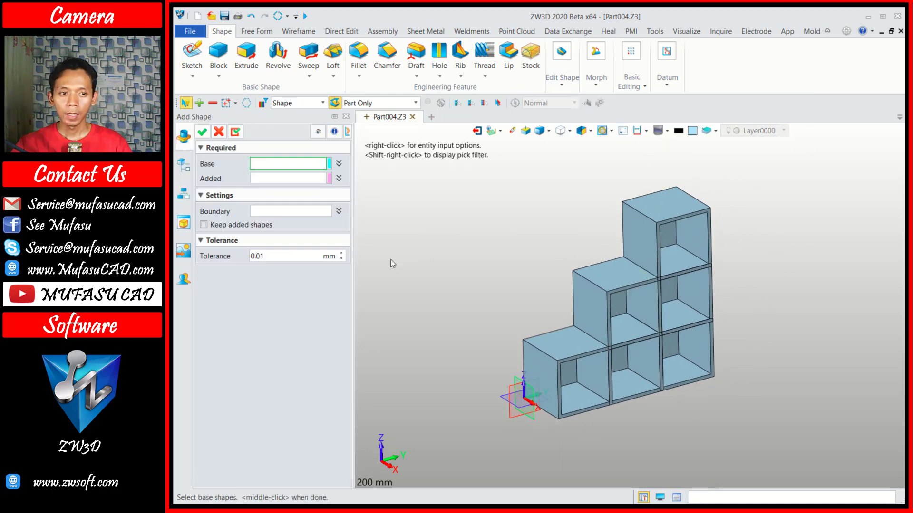
click(577, 367)
click(634, 364)
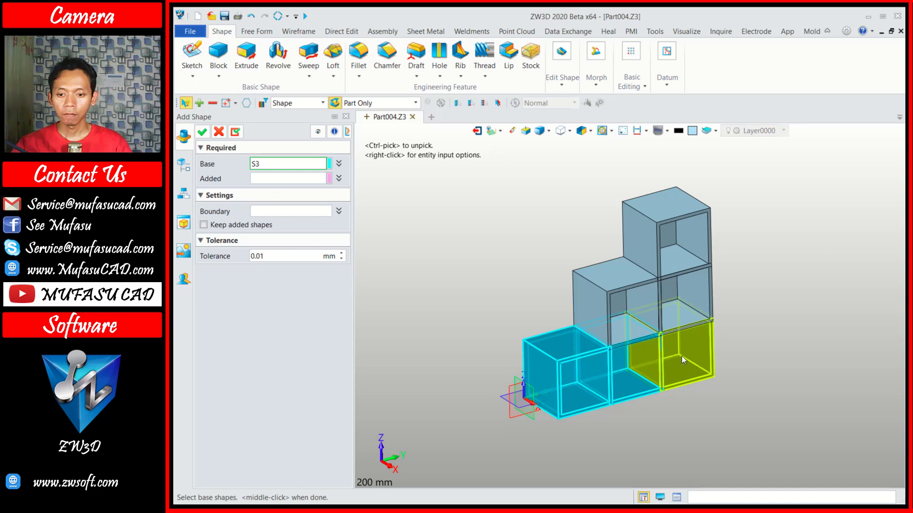
click(684, 354)
click(616, 299)
click(684, 289)
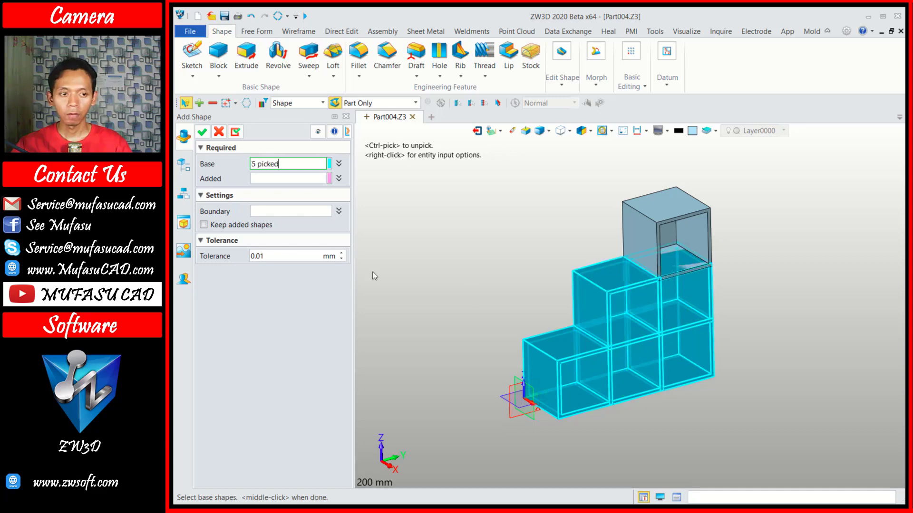
click(273, 178)
click(663, 227)
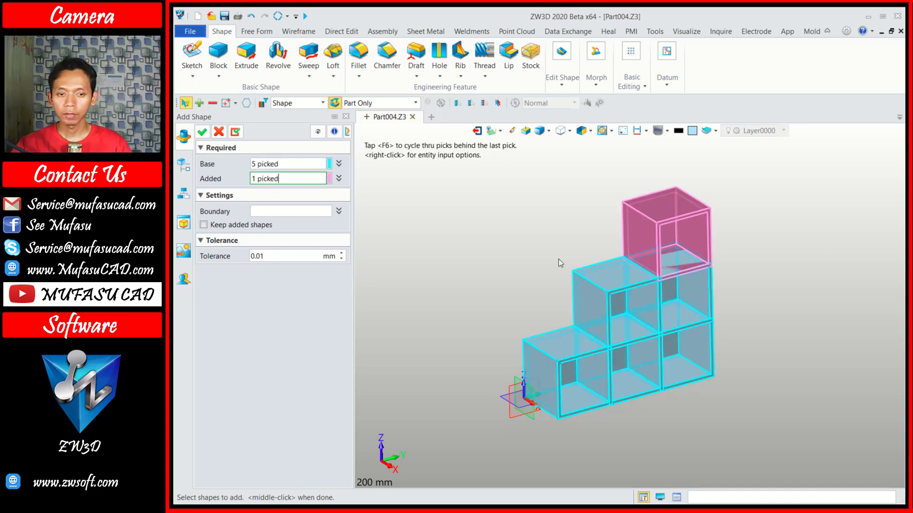
click(203, 132)
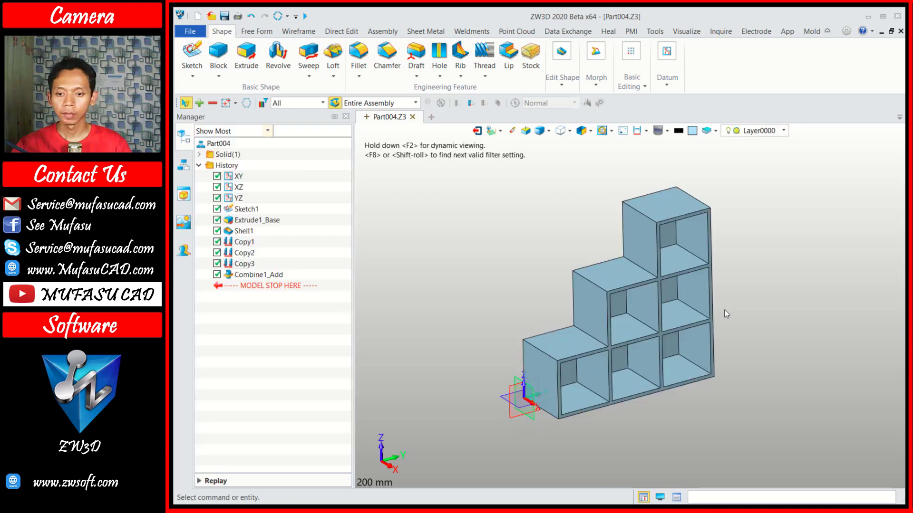
Start Sketch2 on the shelf's base face F3.
scroll(726, 313, down, 1)
mouse_move(726, 314)
middle_down()
mouse_move(632, 306)
mouse_move(631, 359)
middle_up()
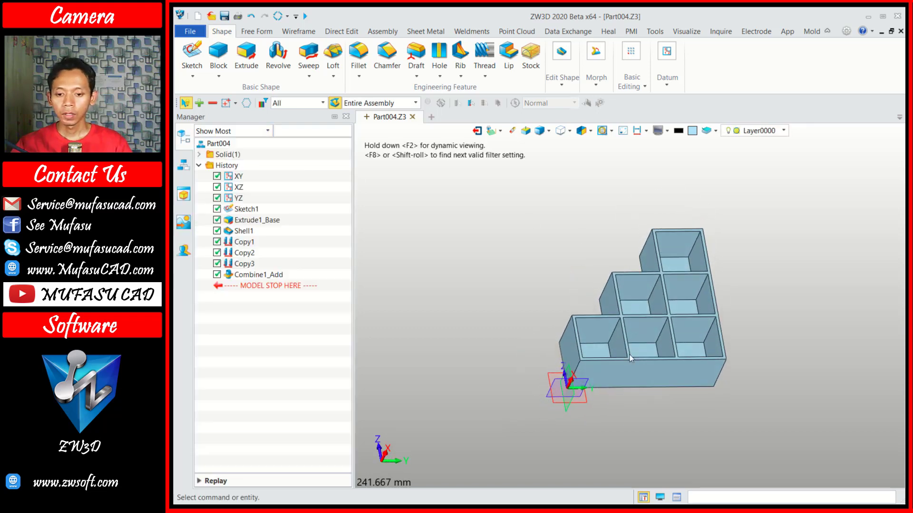
scroll(618, 385, up, 1)
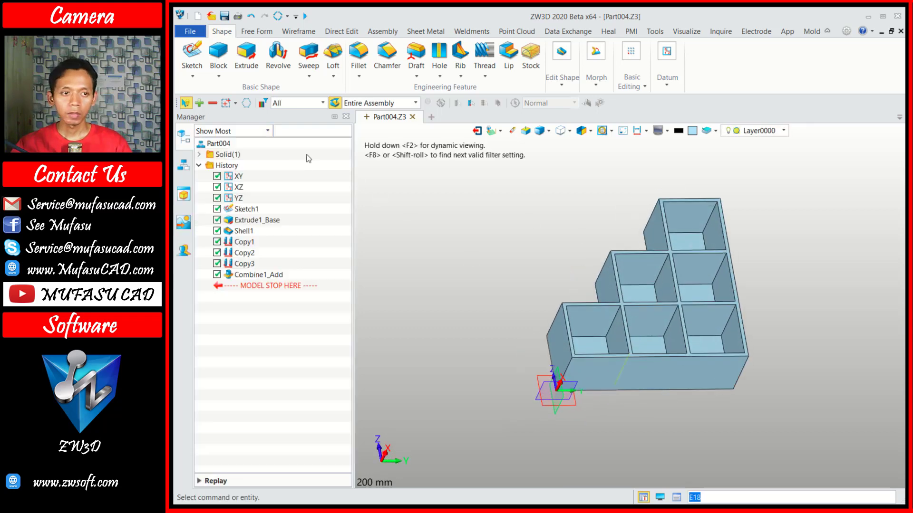
click(185, 58)
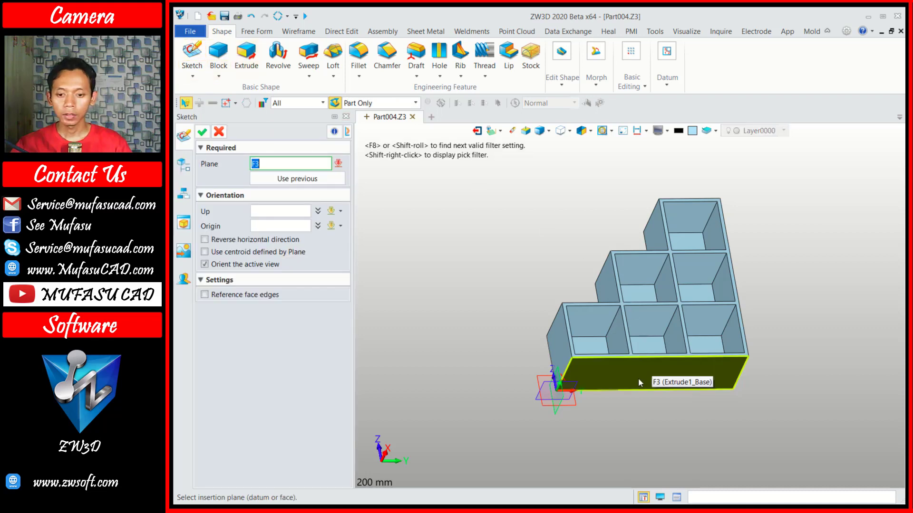
click(626, 377)
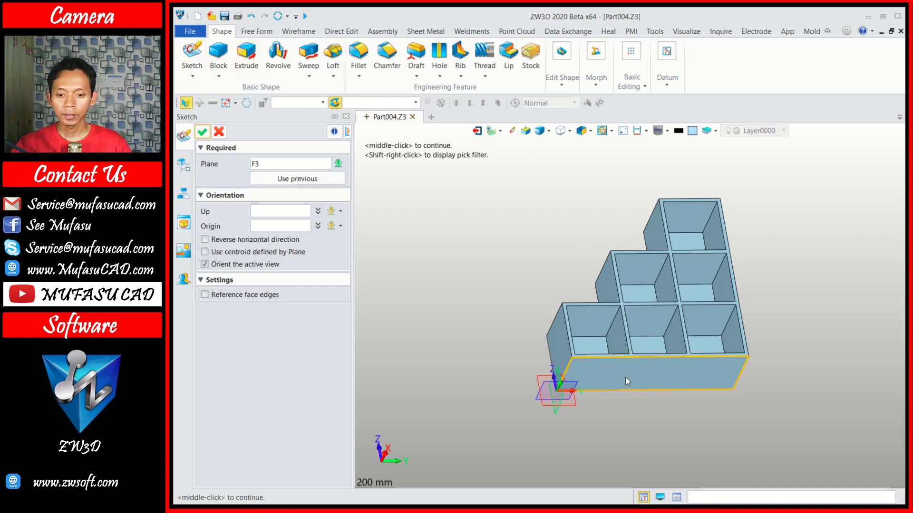
click(202, 132)
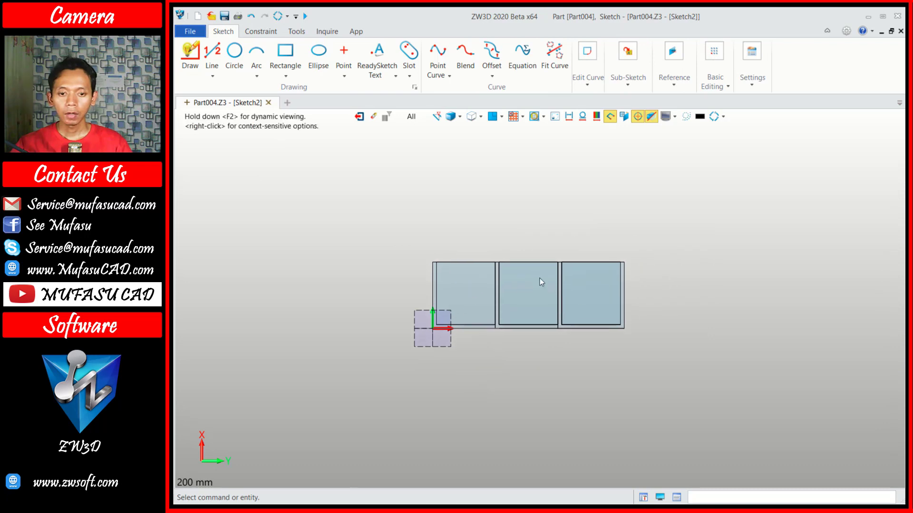
Draw slot rectangles in the left and right cells and delete the 21.60 height dimension.
click(287, 62)
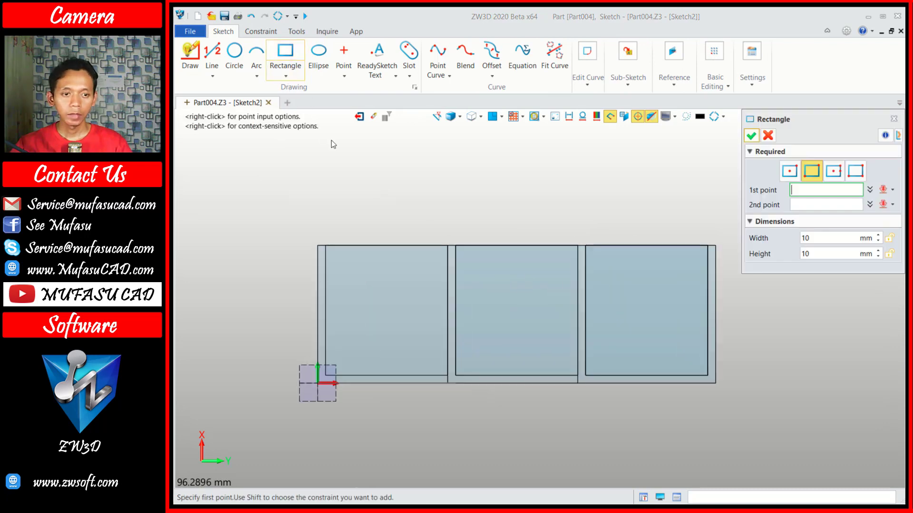
click(337, 269)
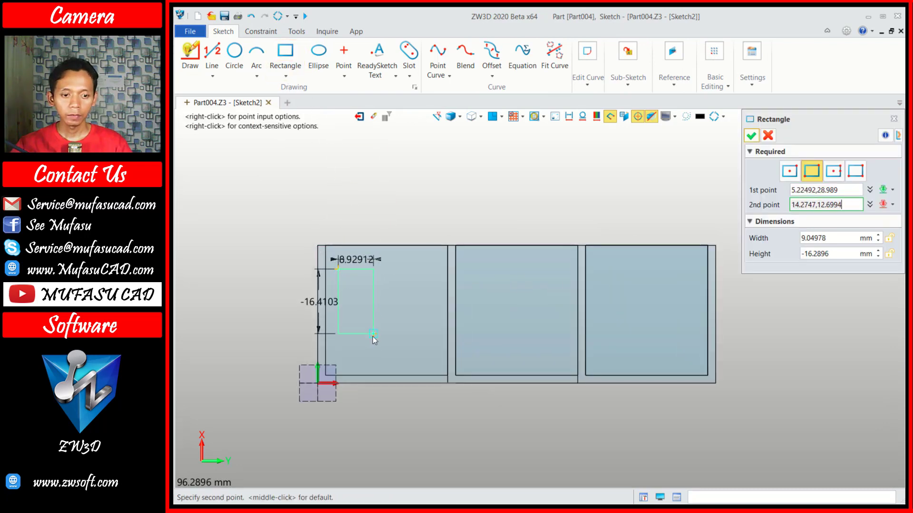
click(350, 354)
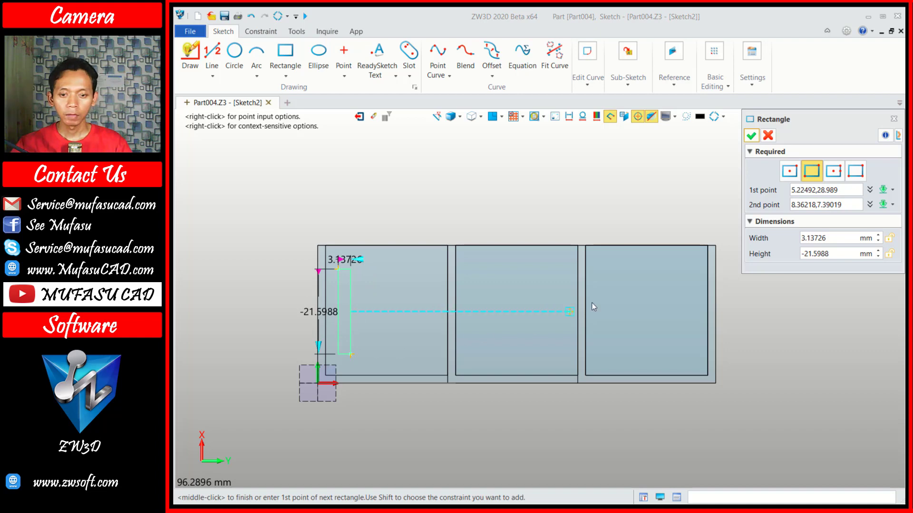
click(673, 269)
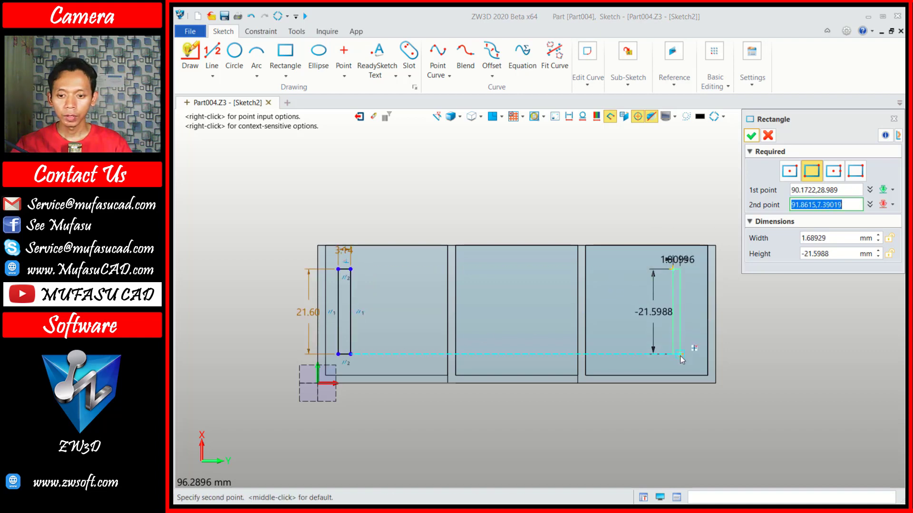
click(681, 355)
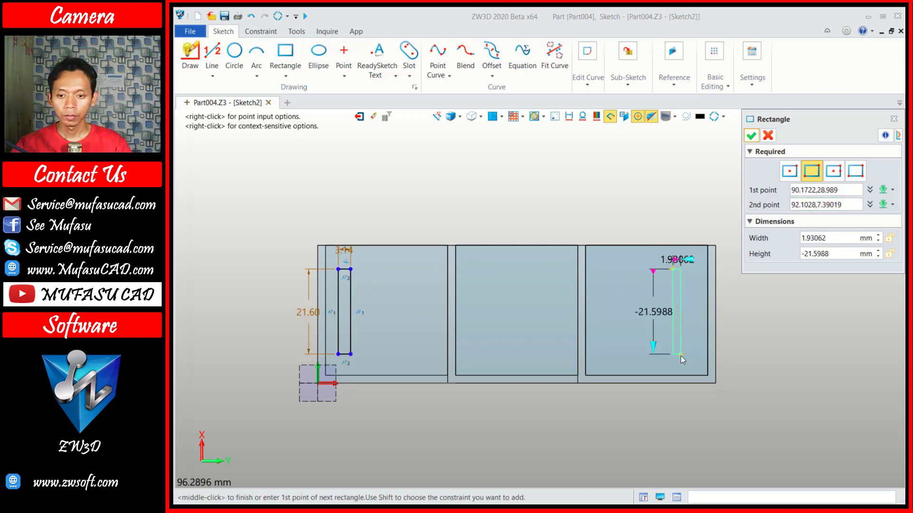
click(751, 137)
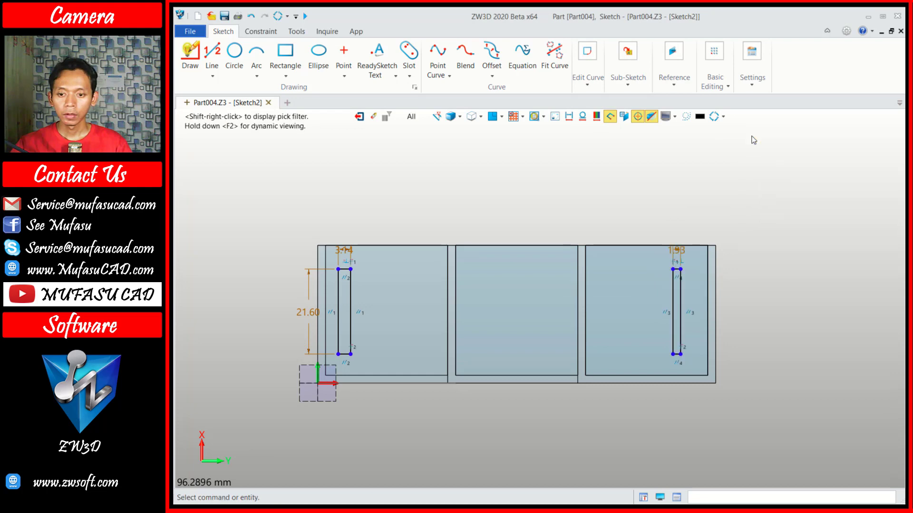
click(304, 313)
key(Delete)
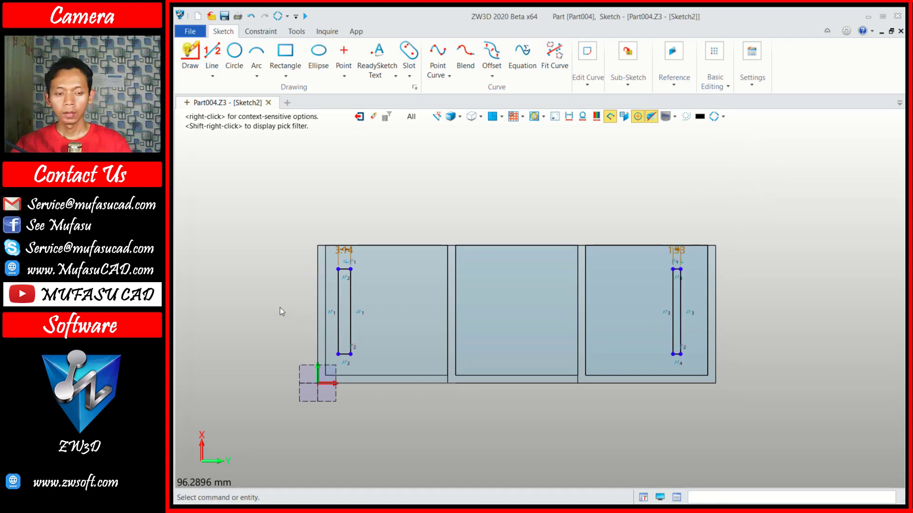
Set both slot widths to 1 mm.
double_click(339, 256)
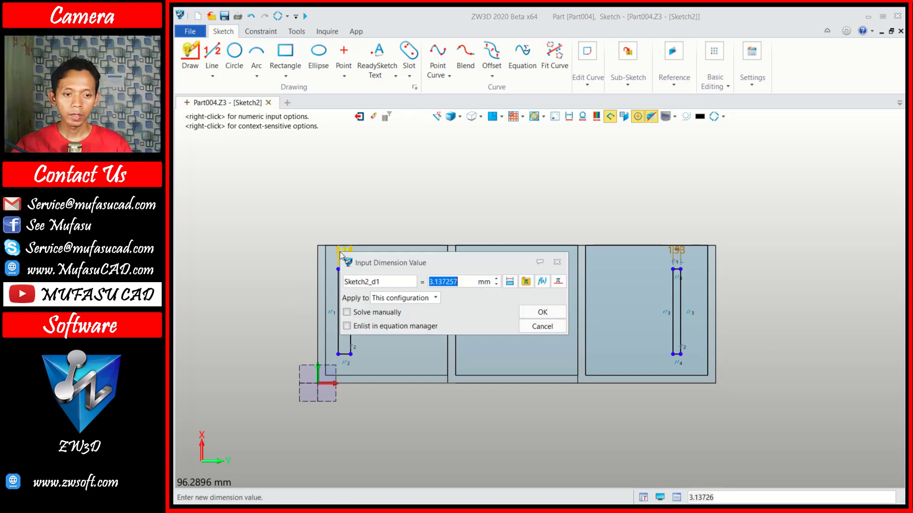
text(1)
click(541, 311)
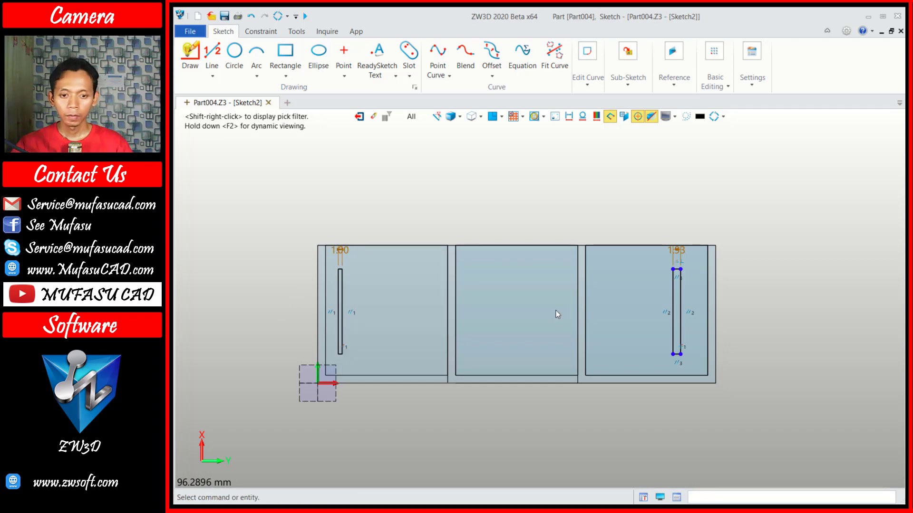
double_click(683, 256)
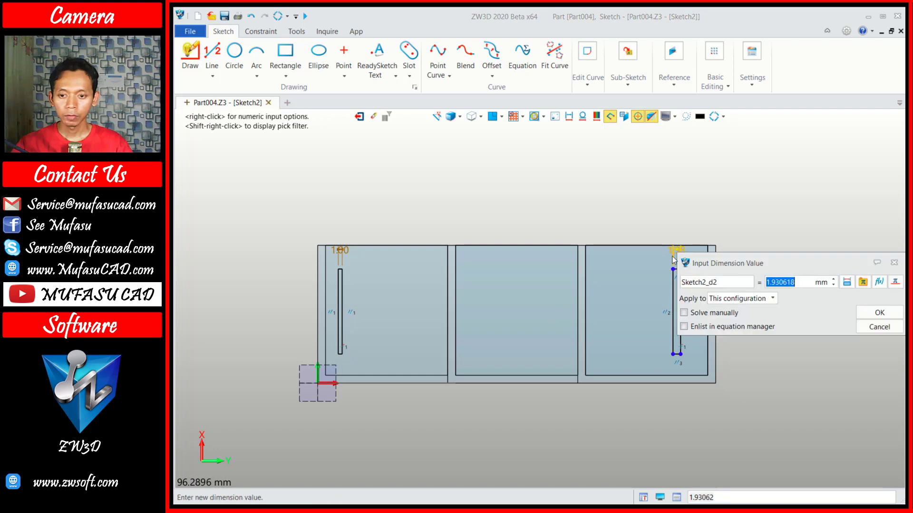
text(1)
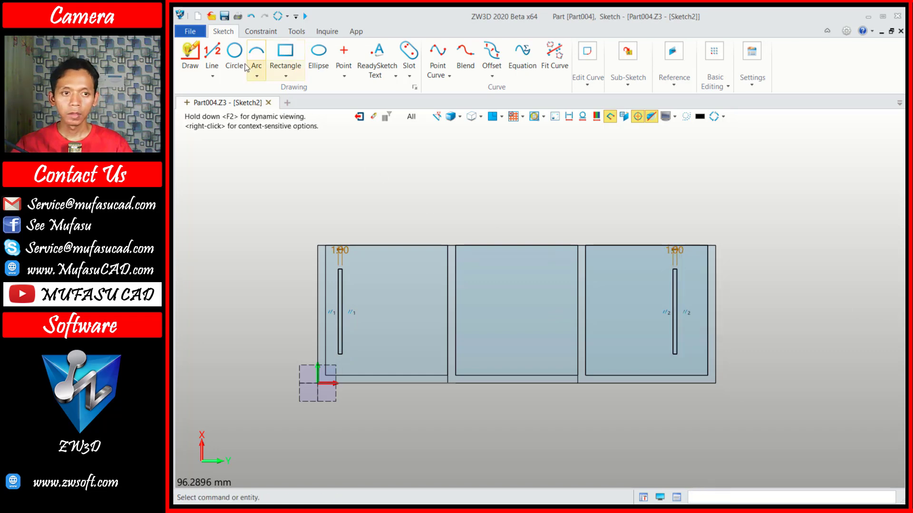
Dimension the left slot 3 mm from the side edge and 3 mm from the top.
click(260, 31)
click(470, 67)
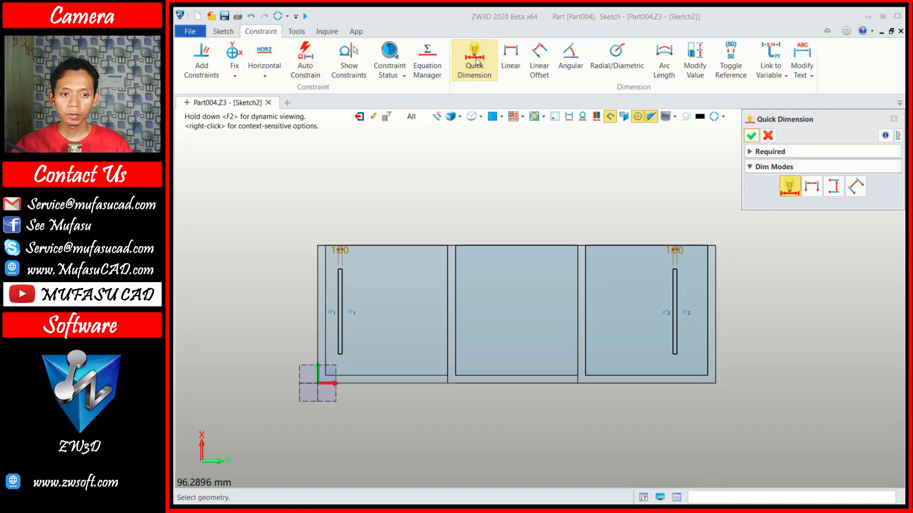
scroll(296, 252, up, 1)
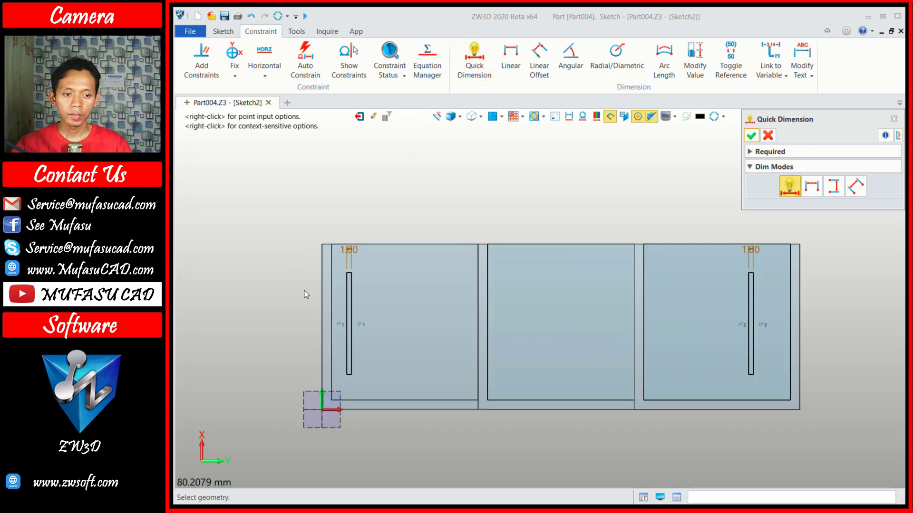
click(347, 273)
click(322, 244)
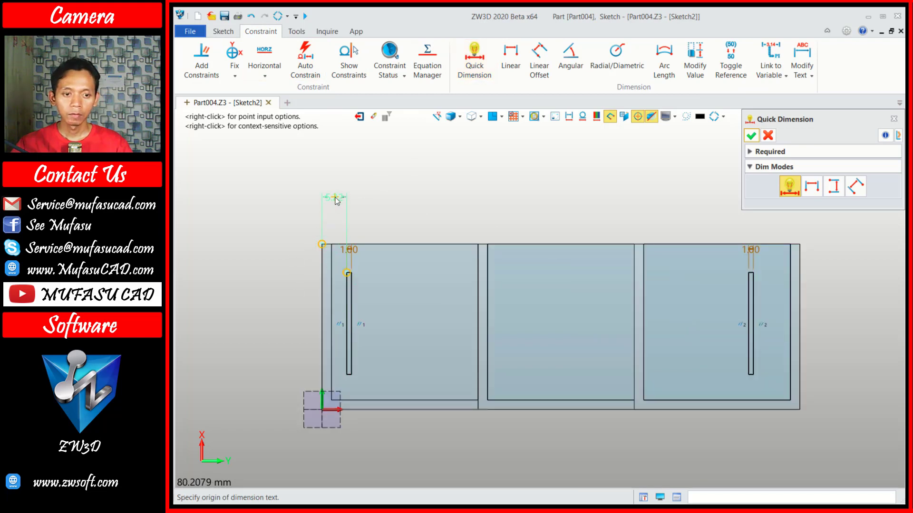
click(335, 200)
text(3)
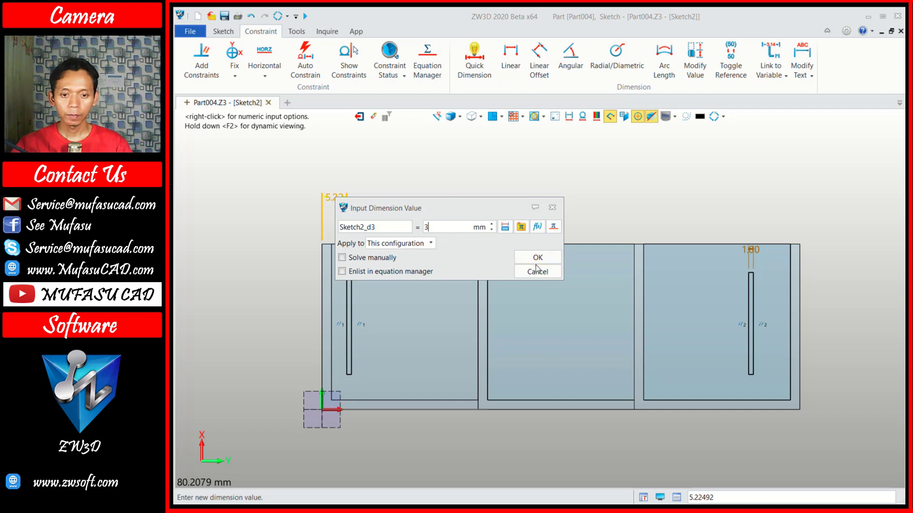
click(542, 259)
click(337, 273)
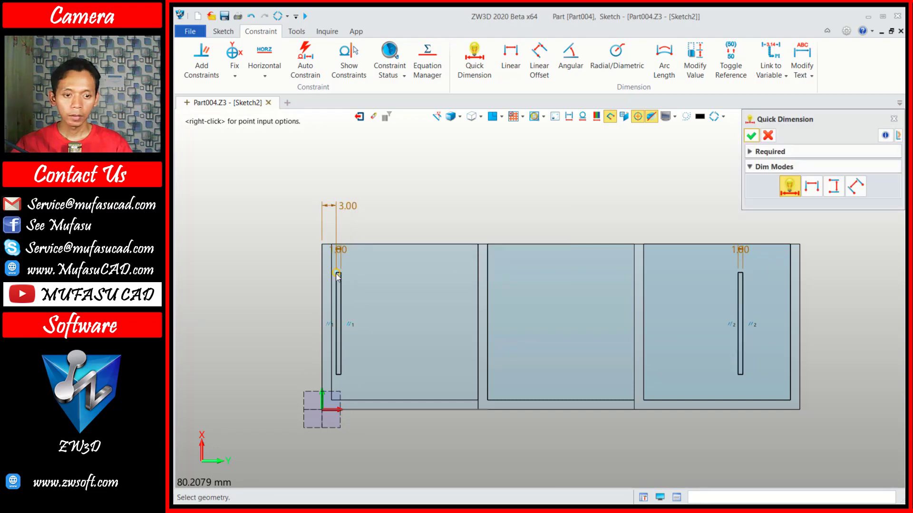
click(295, 265)
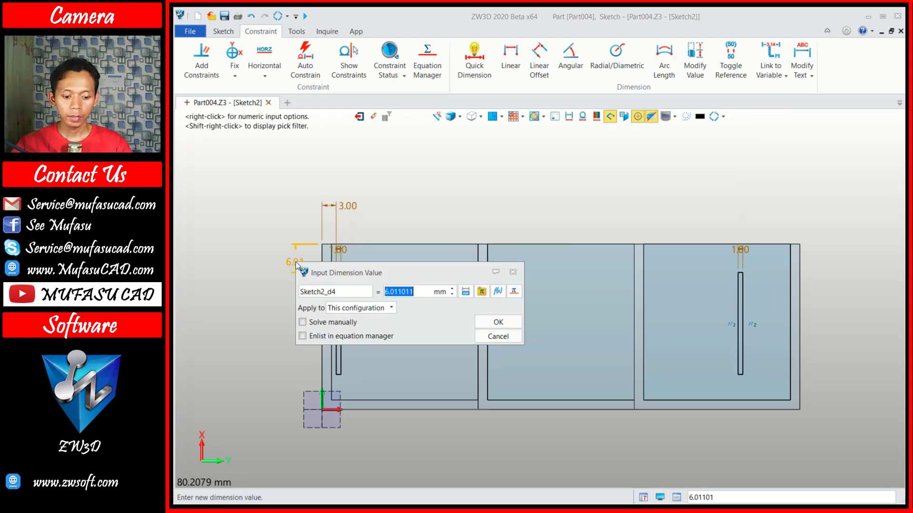
click(508, 325)
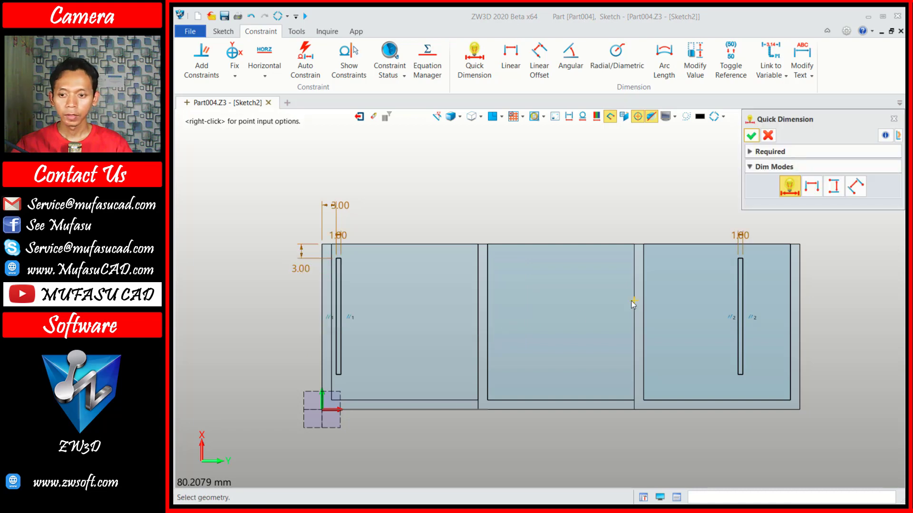
Dimension the right slot 3 mm from the side edge and 3 mm from the bottom.
click(743, 259)
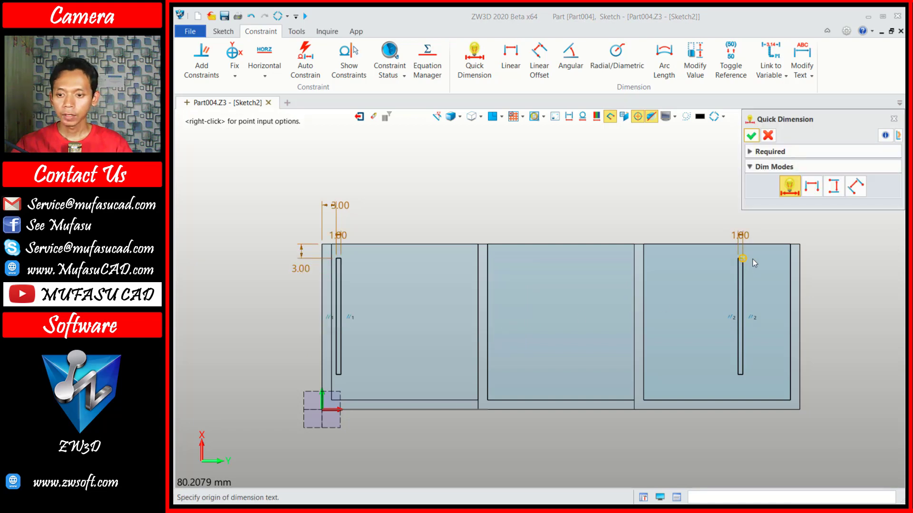
click(802, 245)
click(778, 226)
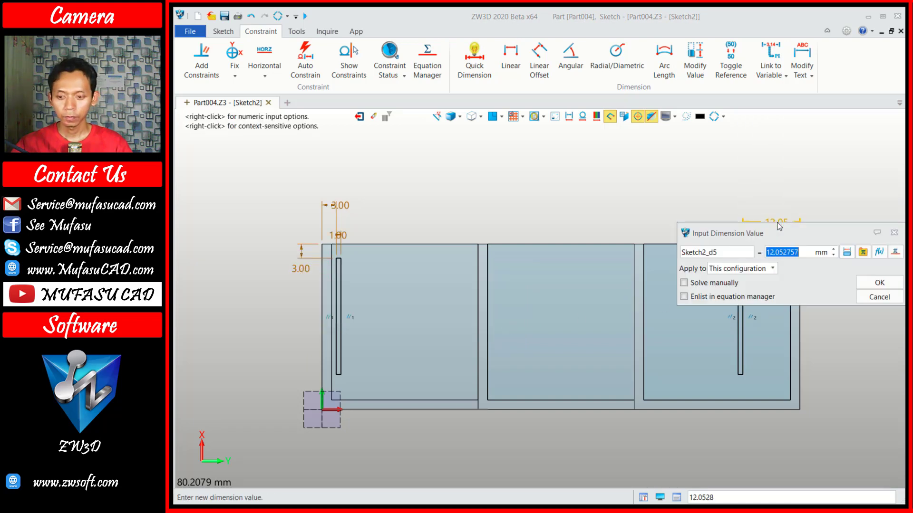
text(3)
click(877, 284)
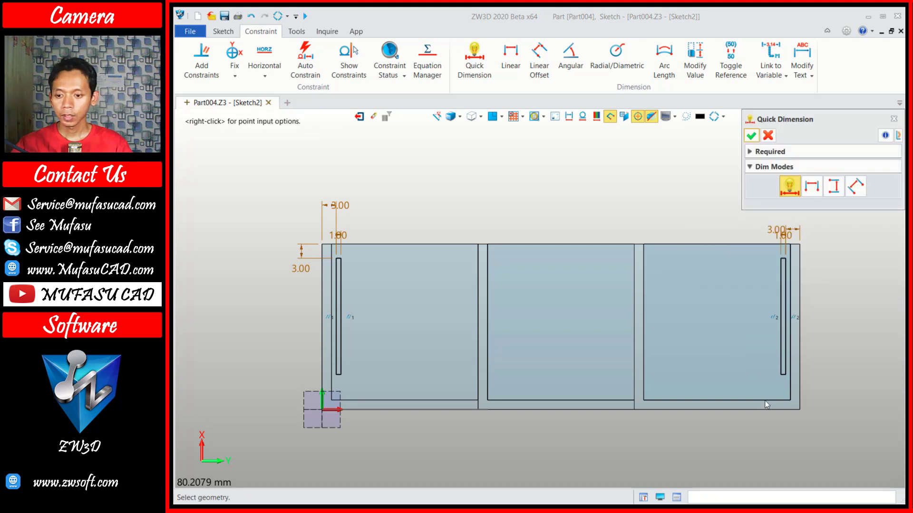
click(785, 375)
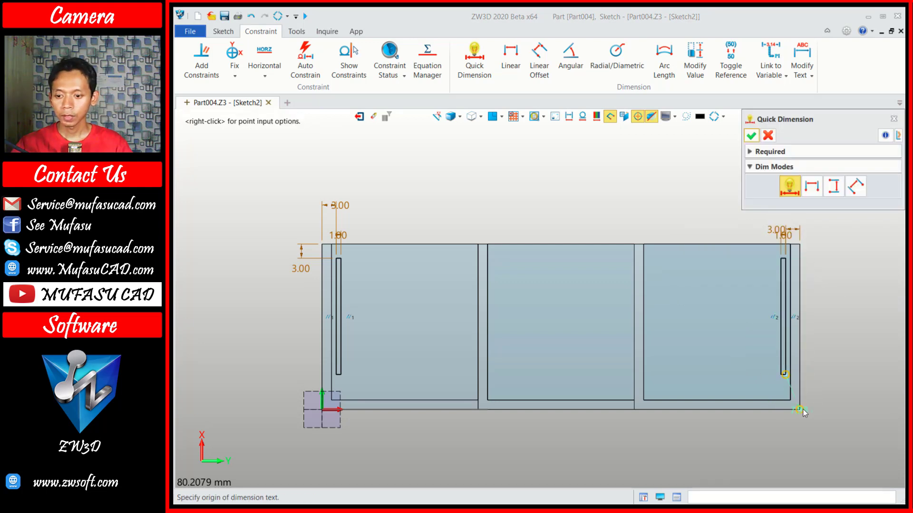
click(818, 398)
text(3)
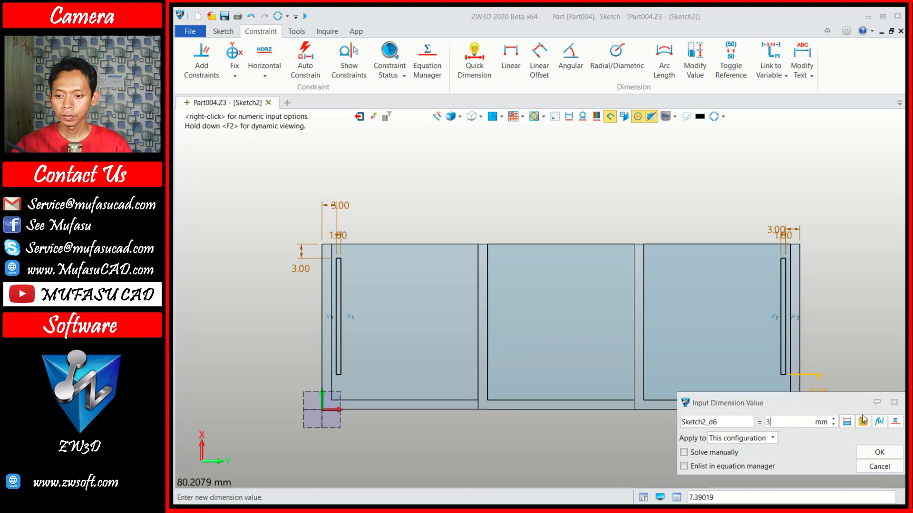
click(881, 454)
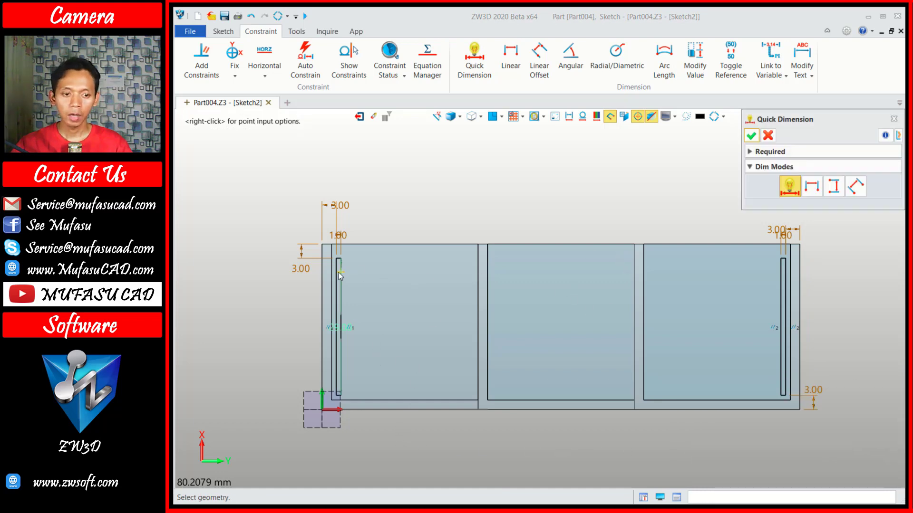
click(751, 138)
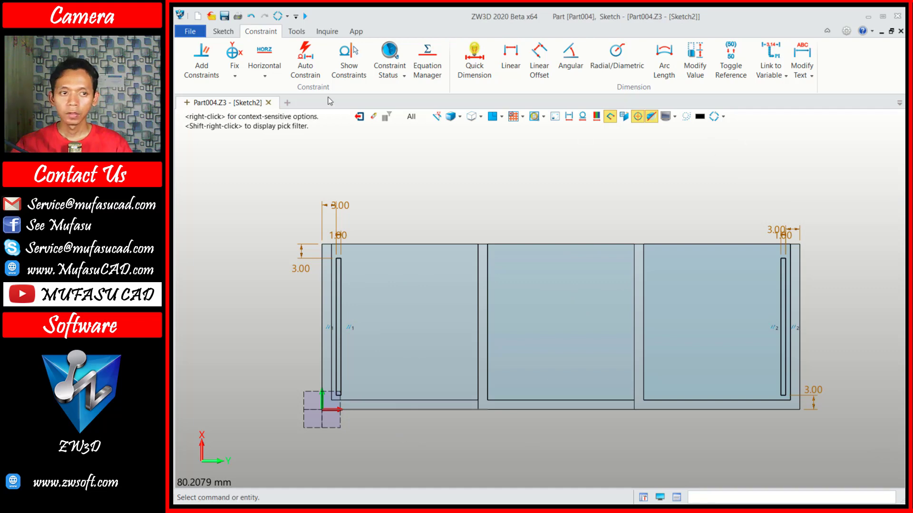
Copy the left slot's four curves, using the midpoint of its top end as start point.
click(223, 31)
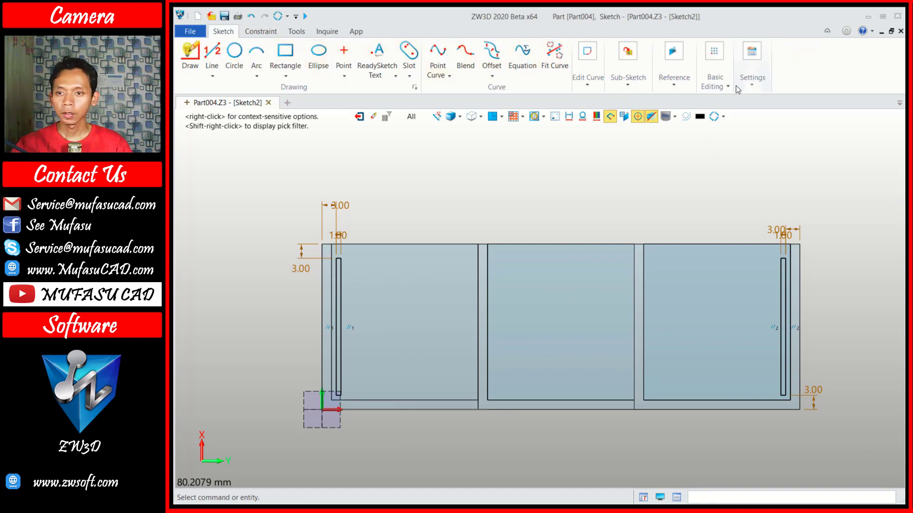
click(719, 84)
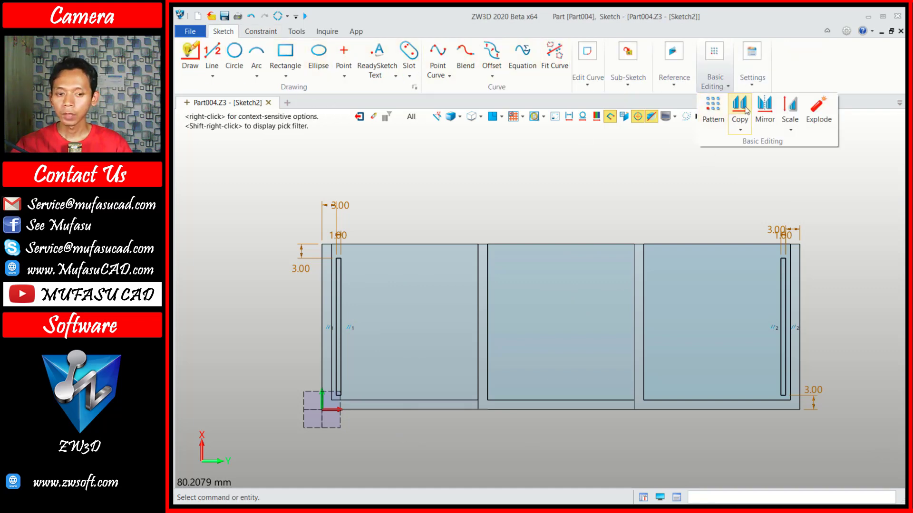
click(739, 109)
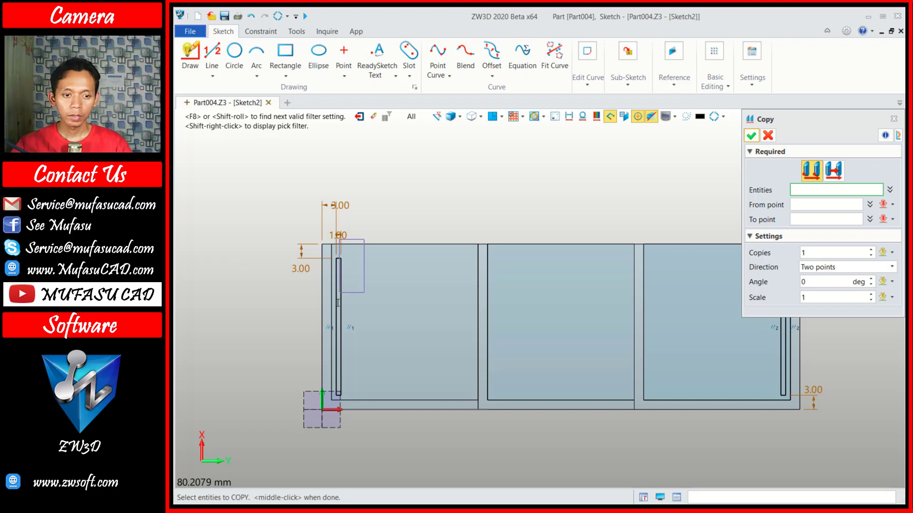
drag(363, 247, 325, 399)
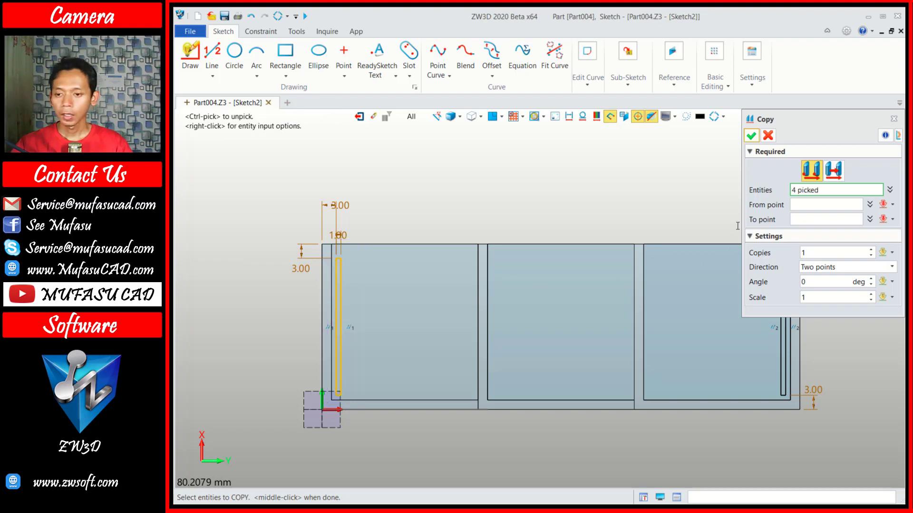
click(892, 205)
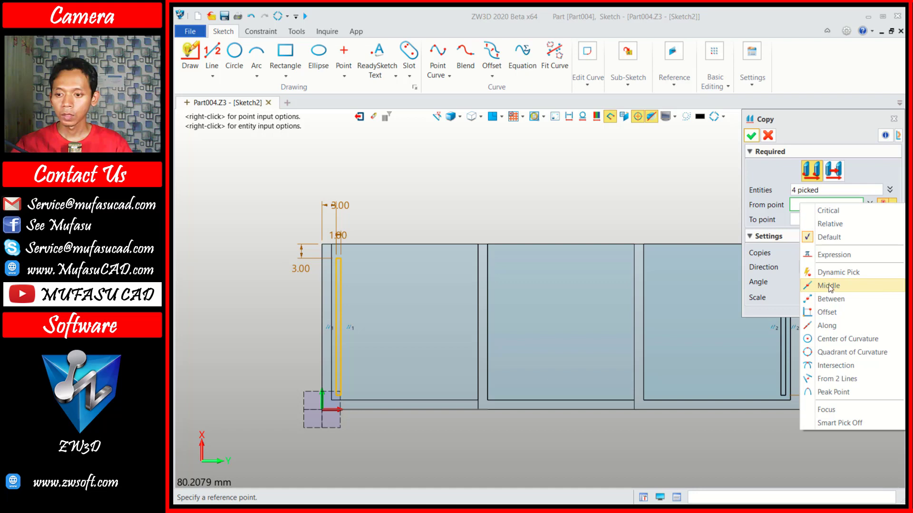
click(829, 285)
scroll(353, 263, up, 2)
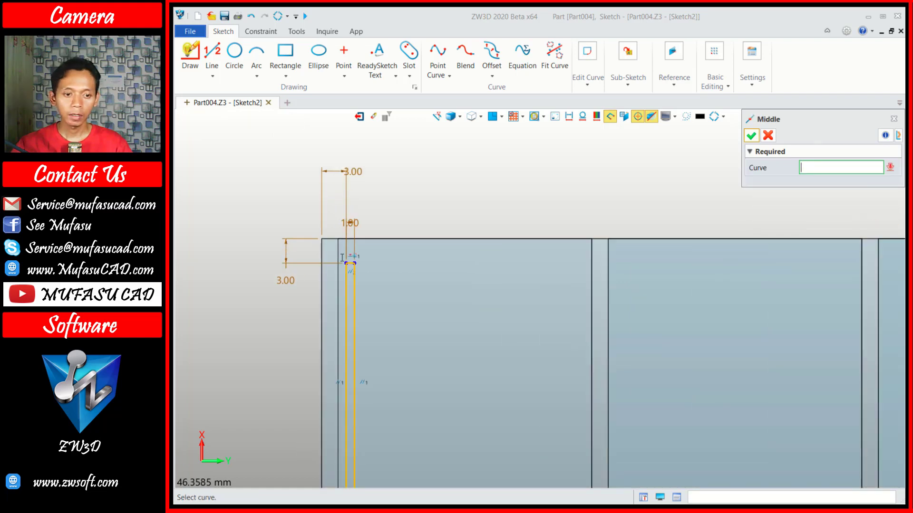
scroll(353, 263, up, 2)
click(355, 263)
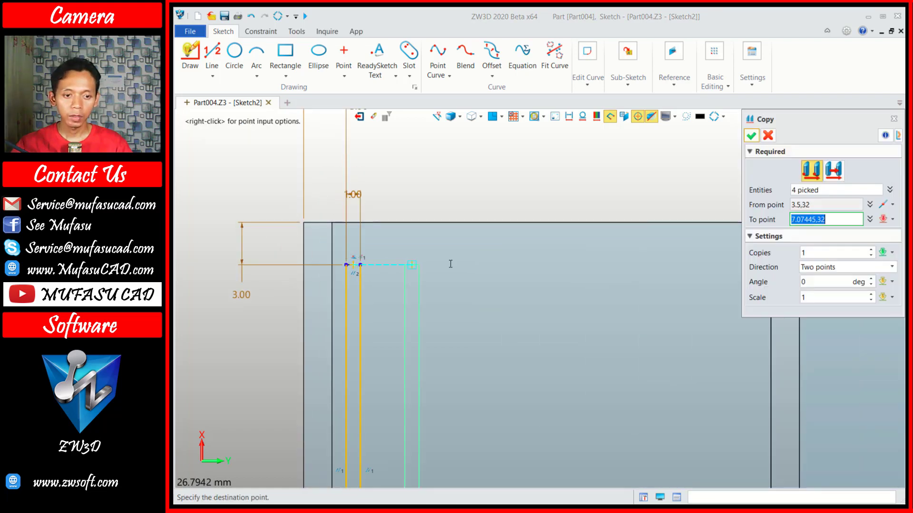
scroll(354, 263, down, 2)
scroll(380, 263, down, 2)
scroll(428, 263, down, 1)
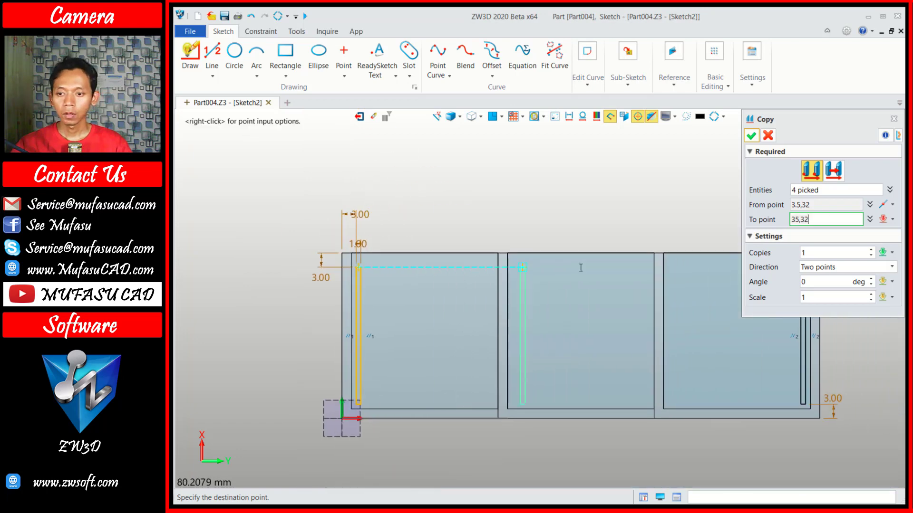
Place the copy midway between the left and right slot tops.
click(893, 219)
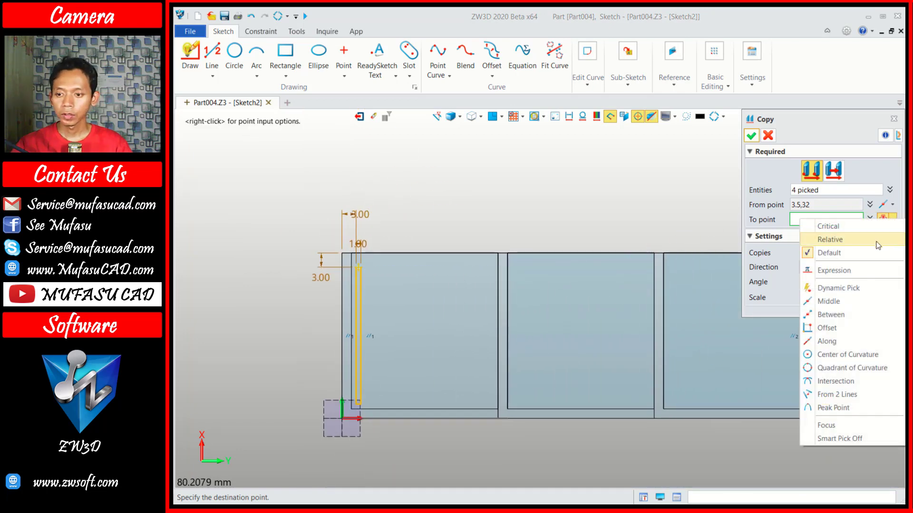
click(830, 315)
scroll(464, 303, up, 3)
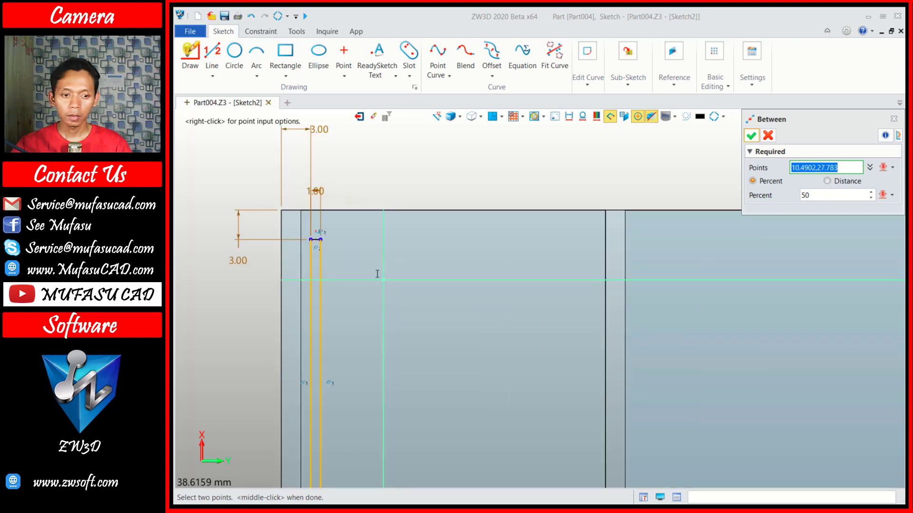
click(321, 239)
scroll(526, 247, down, 3)
text(97,32)
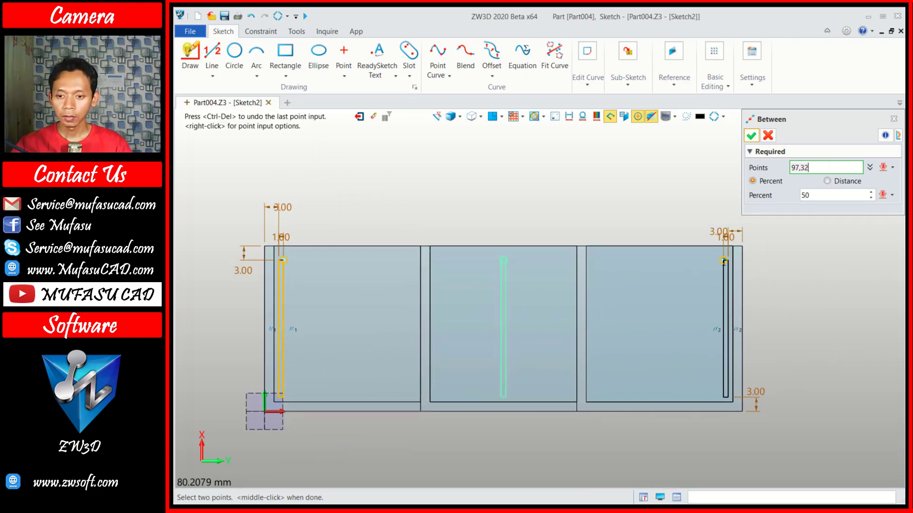
click(722, 261)
click(752, 136)
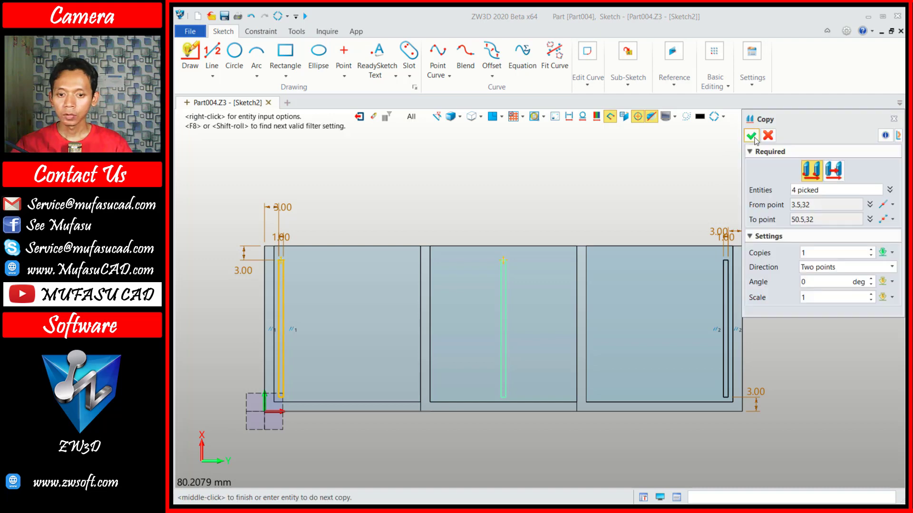
click(751, 136)
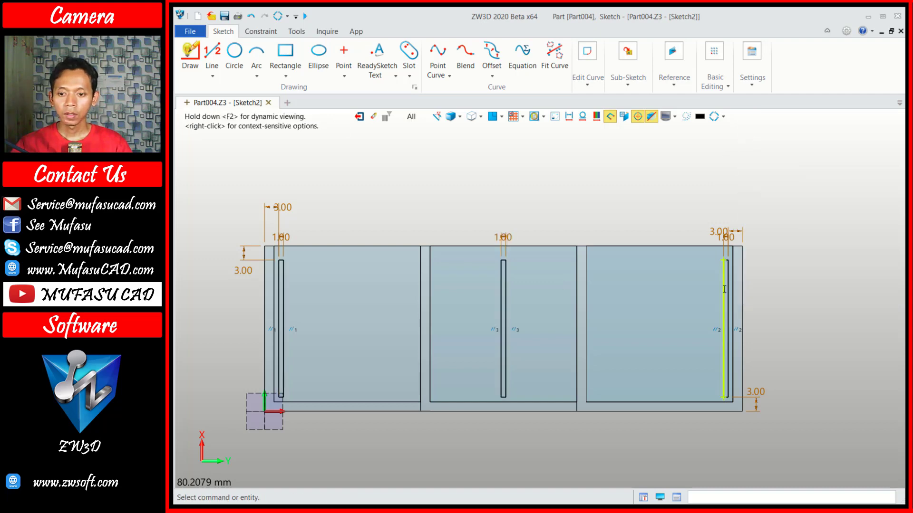
Deselect the right slot and exit Sketch2 back to the 3D part.
scroll(722, 299, down, 1)
click(631, 245)
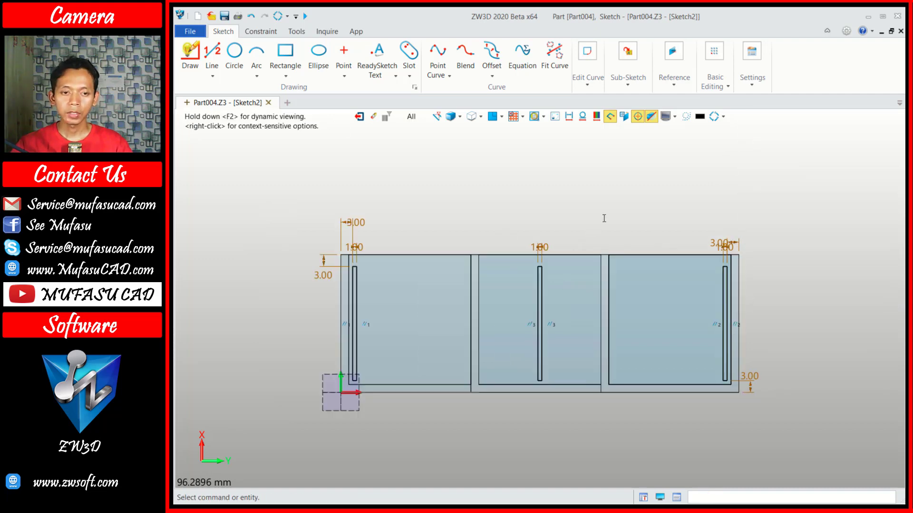
click(359, 117)
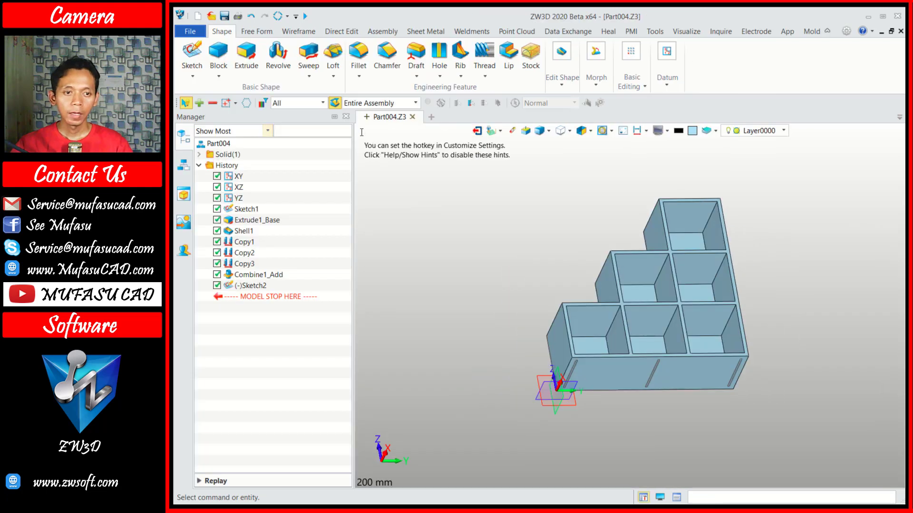
Extrude Sketch2's three slots with a 4 mm end distance, replacing 35 mm.
click(246, 55)
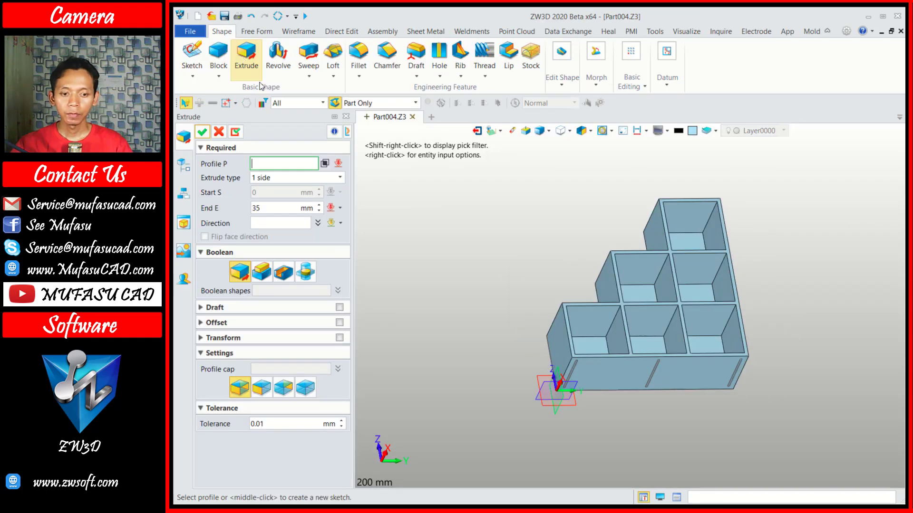
click(573, 375)
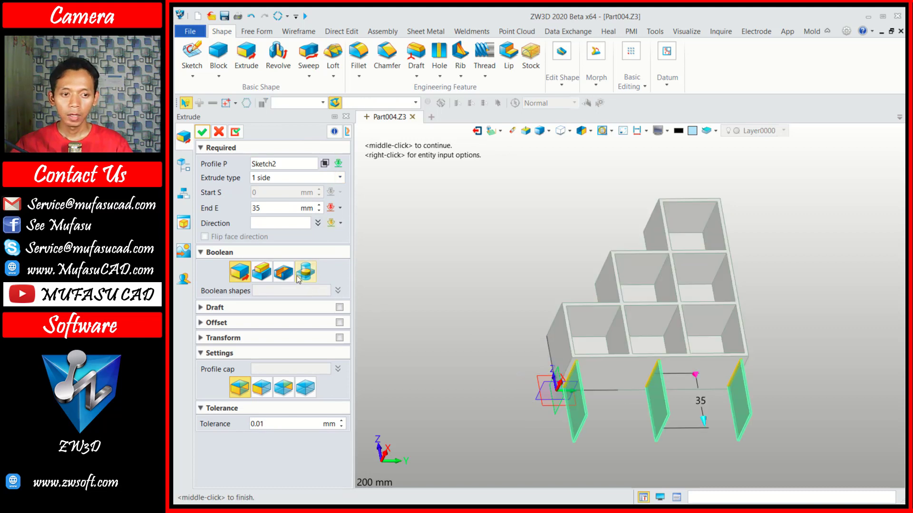
click(261, 209)
drag(261, 209, 251, 209)
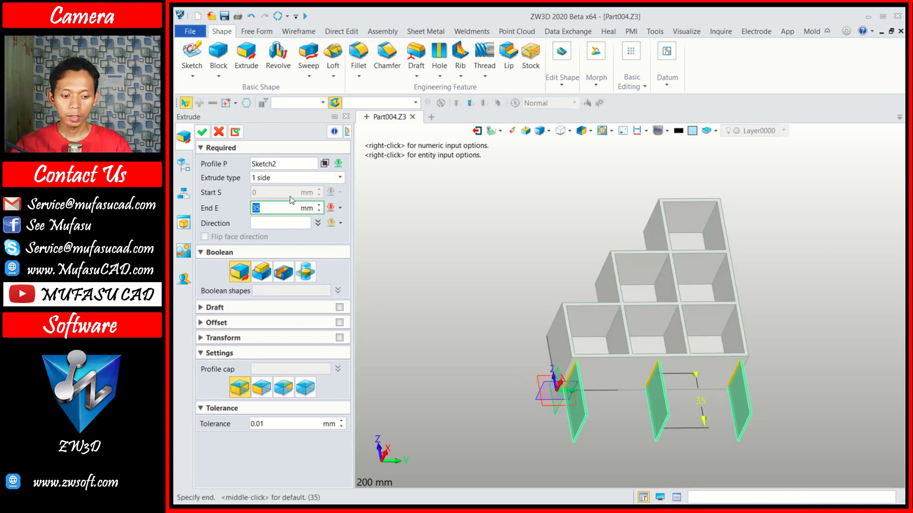
text(4)
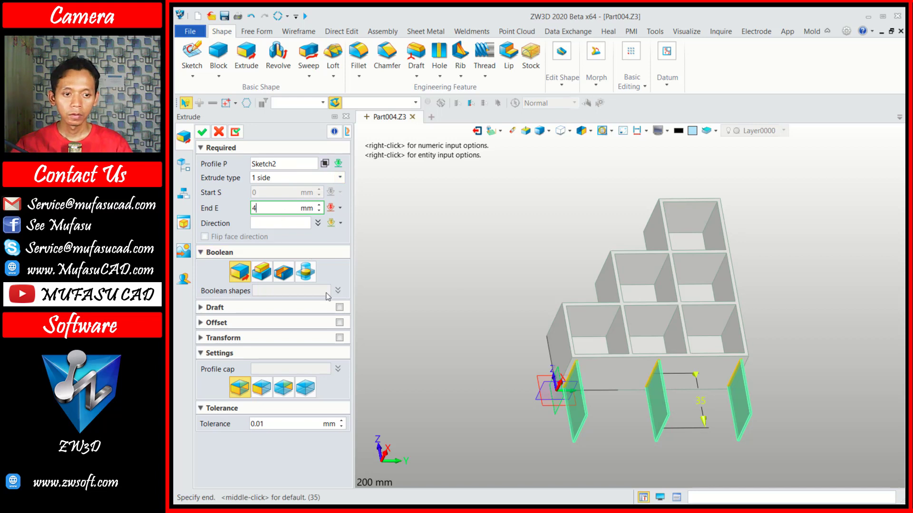
key(Return)
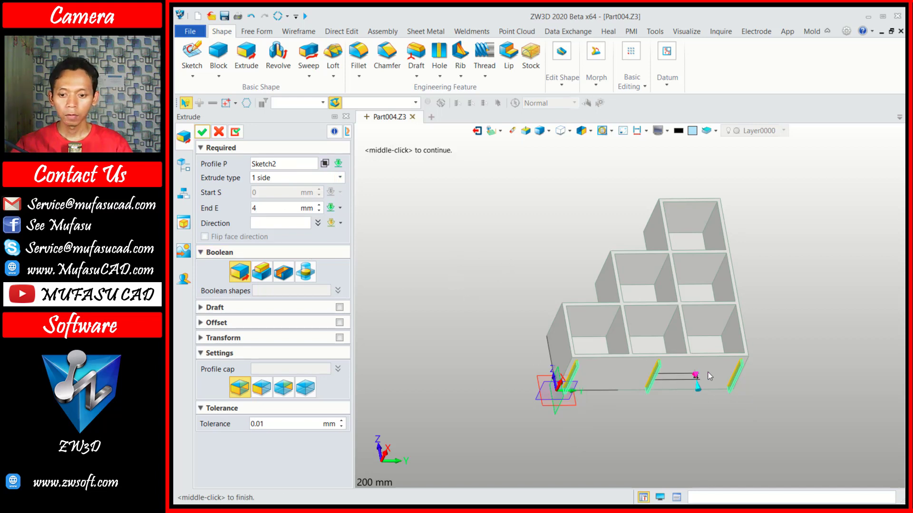
click(202, 132)
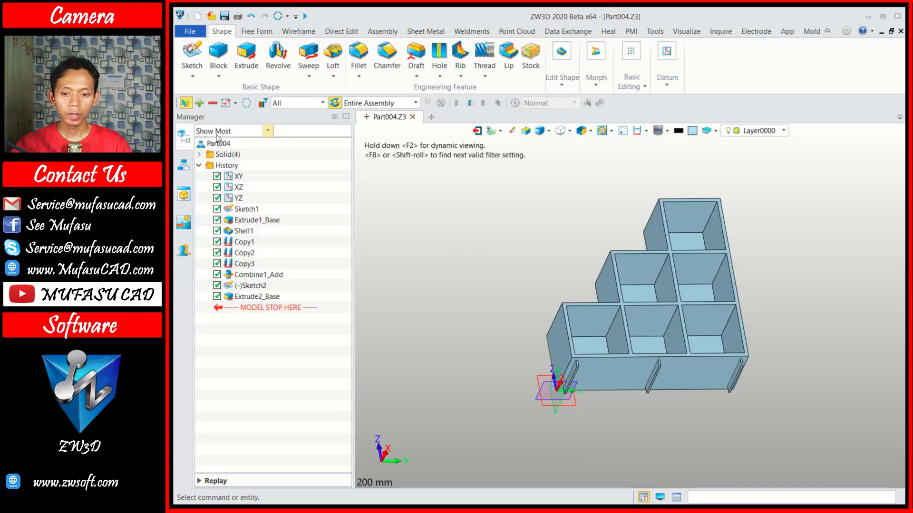
mouse_move(672, 240)
right_down()
mouse_move(609, 250)
mouse_move(617, 336)
right_up()
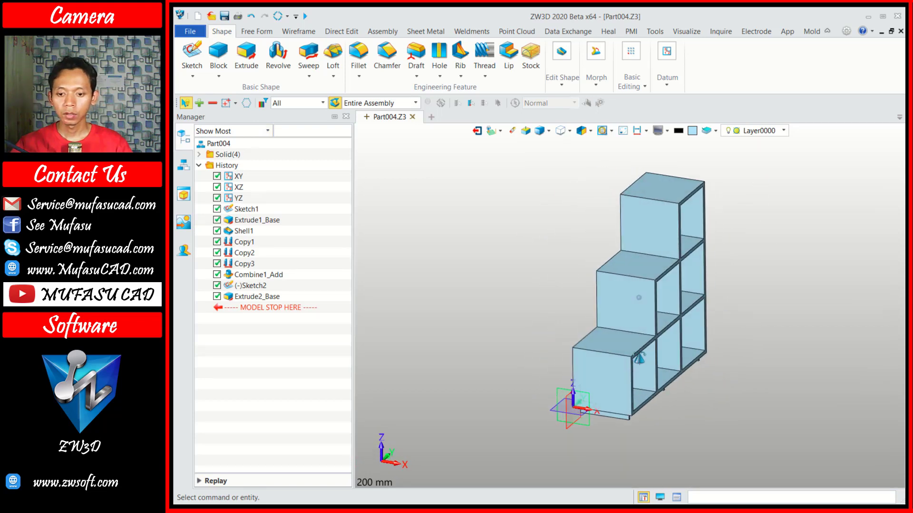
mouse_move(617, 336)
right_down()
mouse_move(689, 386)
mouse_move(560, 258)
right_up()
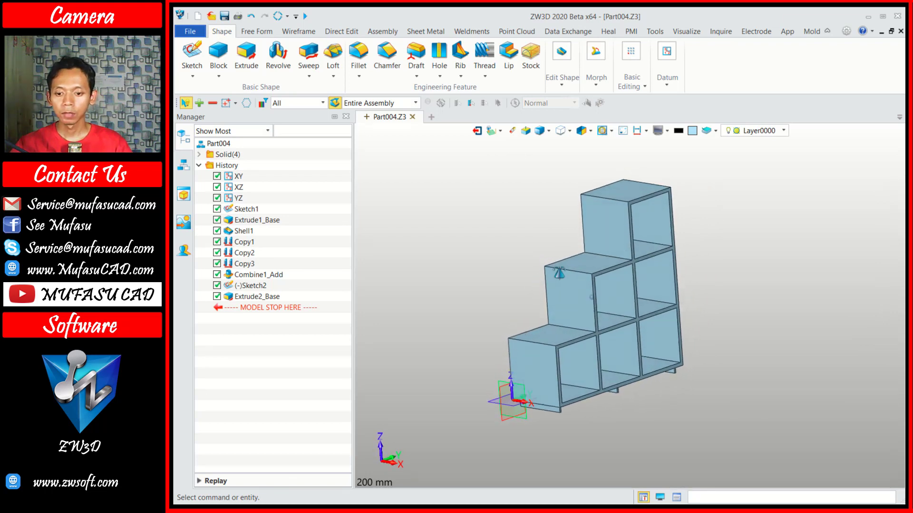
right_drag(560, 258, 630, 300)
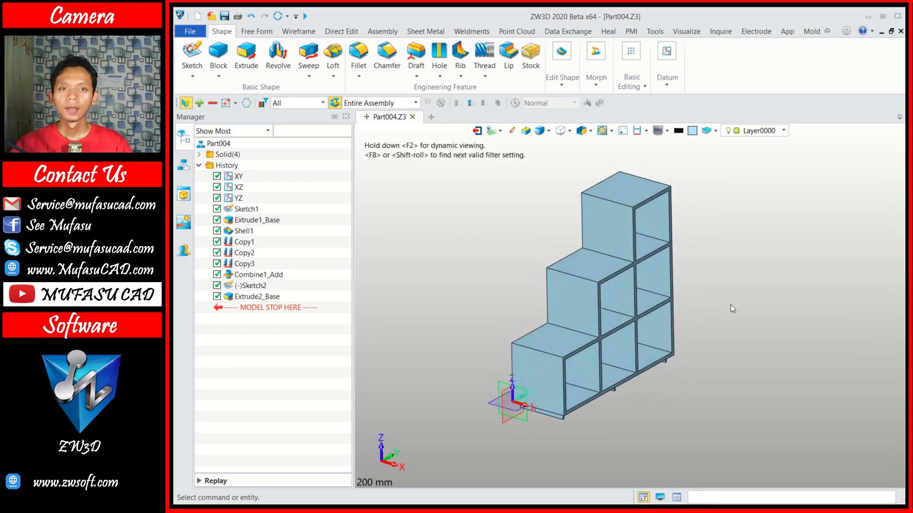